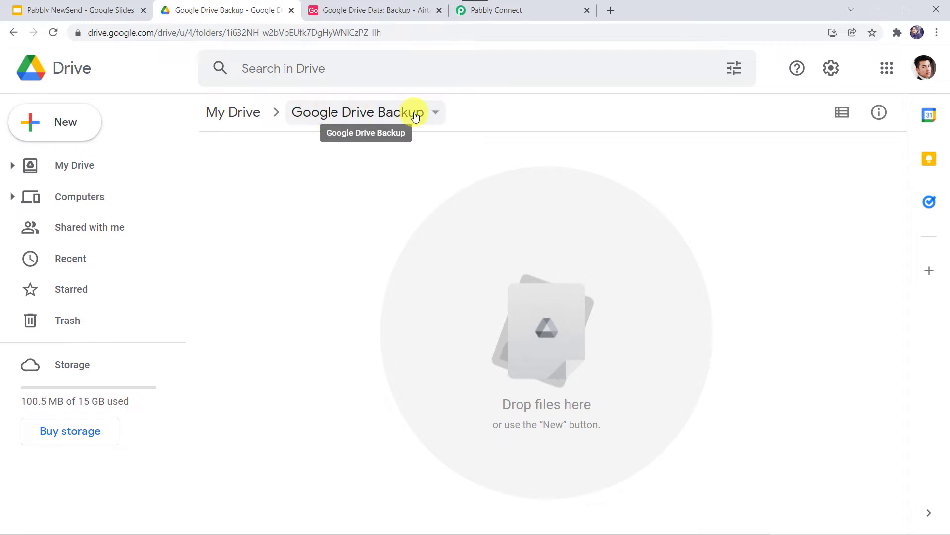
# Switch to the Google Drive tab showing the empty 'Google Drive Backup' folder
pyautogui.click(375, 10)
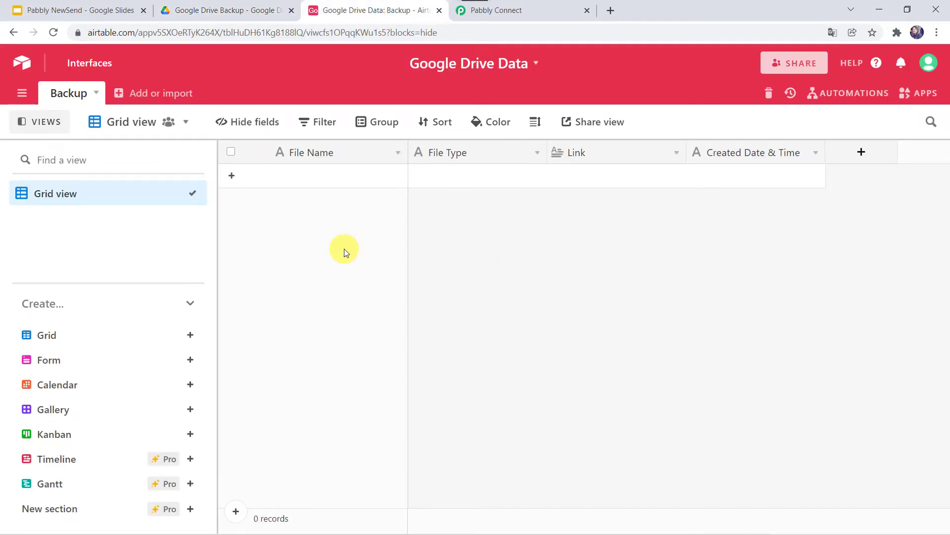
# Confirm the Airtable Backup table is still empty, then bring up Drive's New menu in the backup folder
pyautogui.click(228, 12)
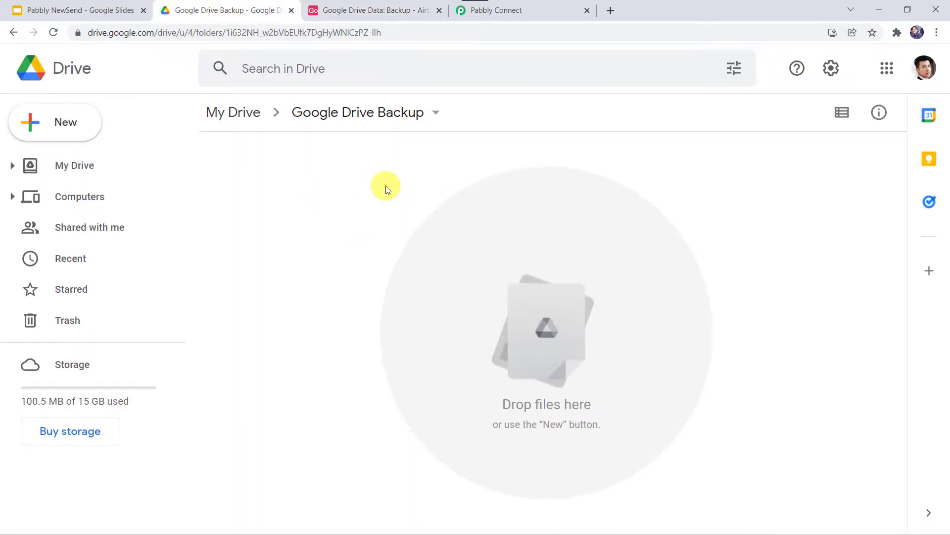
pyautogui.click(381, 12)
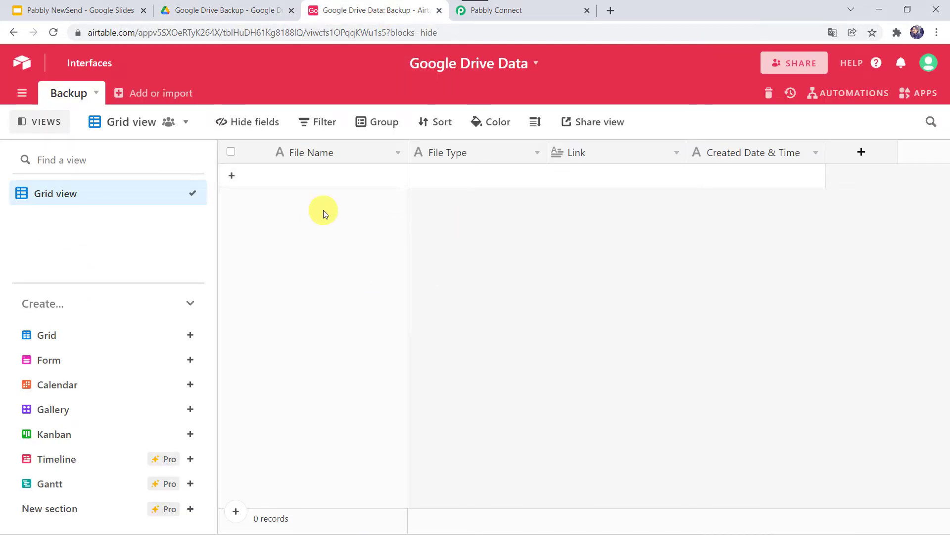
pyautogui.click(198, 10)
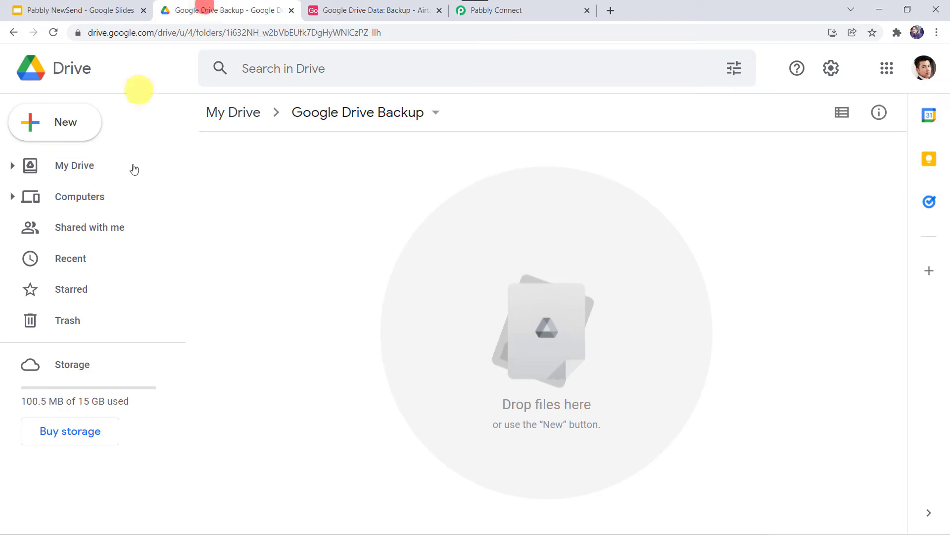
pyautogui.click(70, 126)
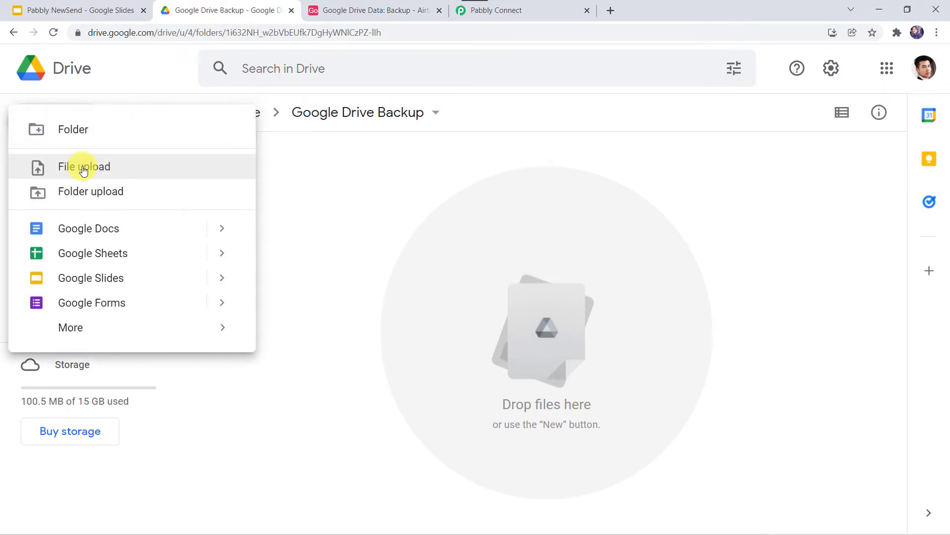
# Upload 'New Use Cases for Pabbly Connect.png' from Pictures > Uploads into the Google Drive Backup folder
pyautogui.click(81, 168)
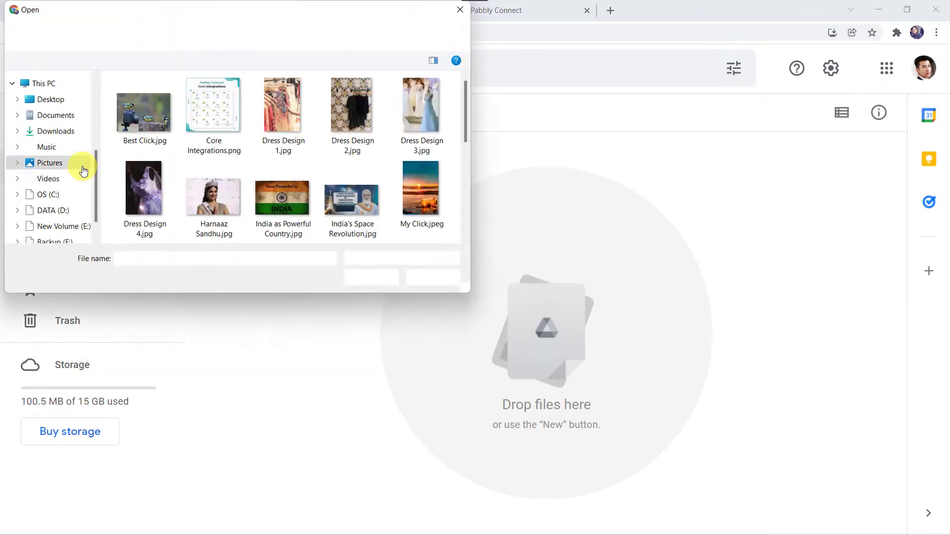
pyautogui.click(280, 205)
pyautogui.scroll(-1, 278, 206)
pyautogui.click(279, 206)
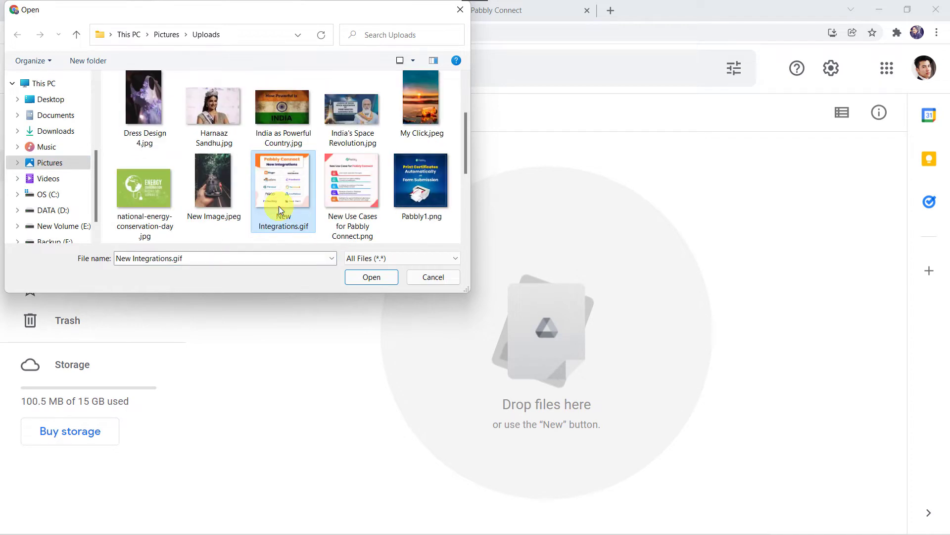
pyautogui.press('Right')
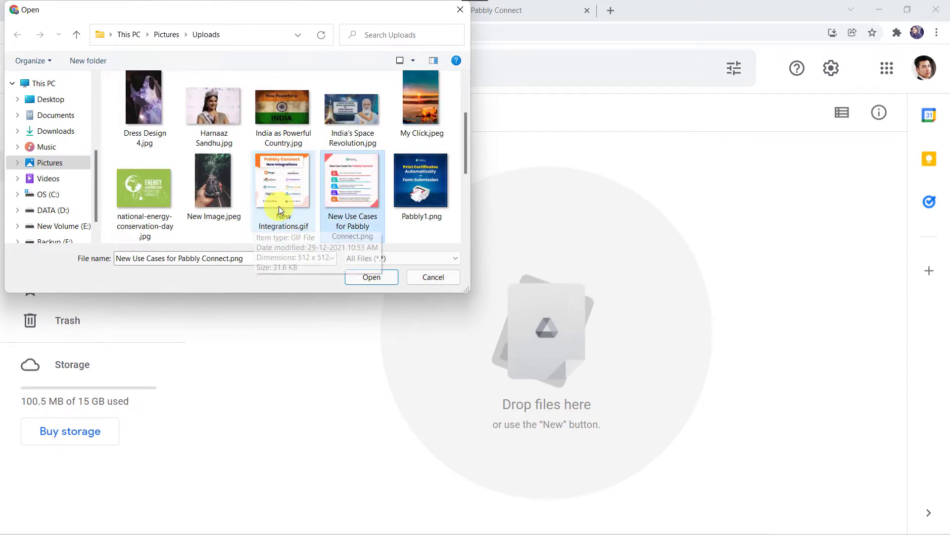
pyautogui.doubleClick(361, 204)
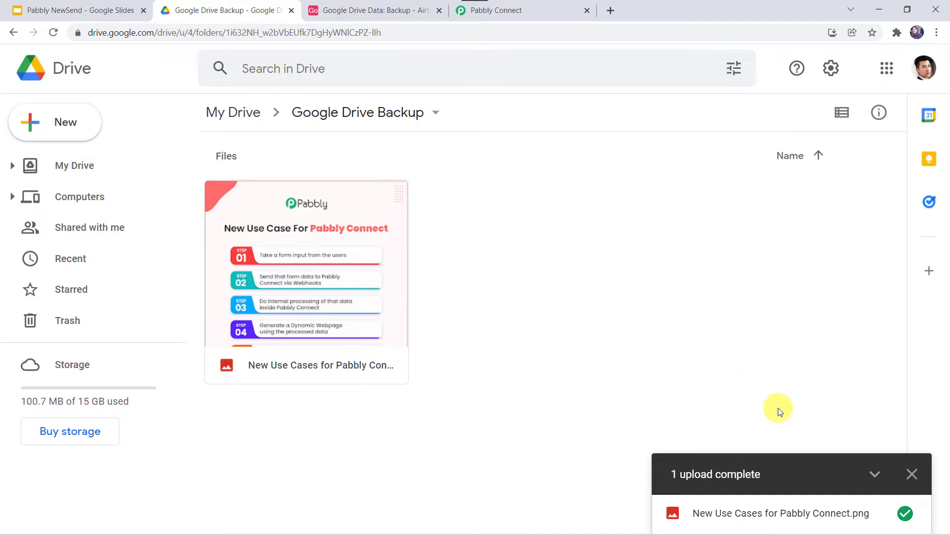
# Reload the Airtable Backup table to see the new image/png record with its Drive link, then return to Drive
pyautogui.click(912, 474)
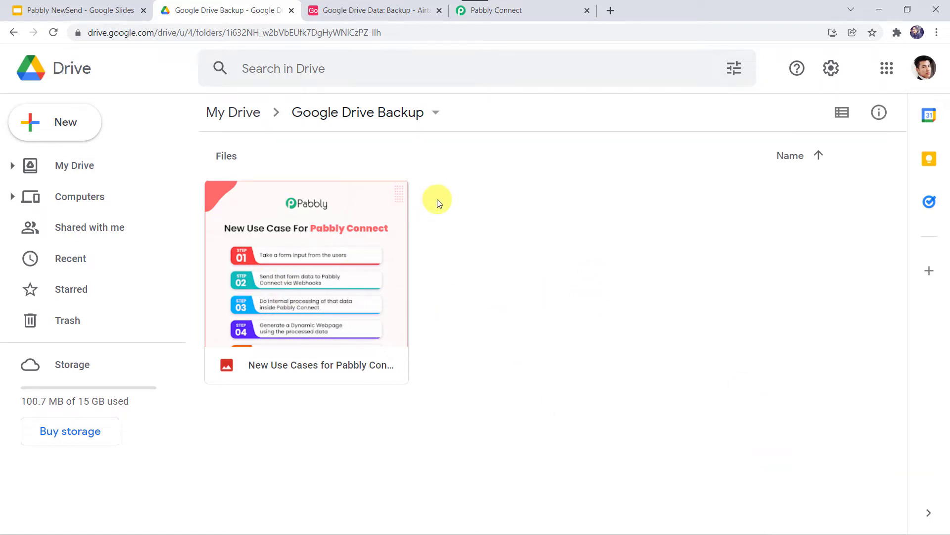
pyautogui.click(364, 10)
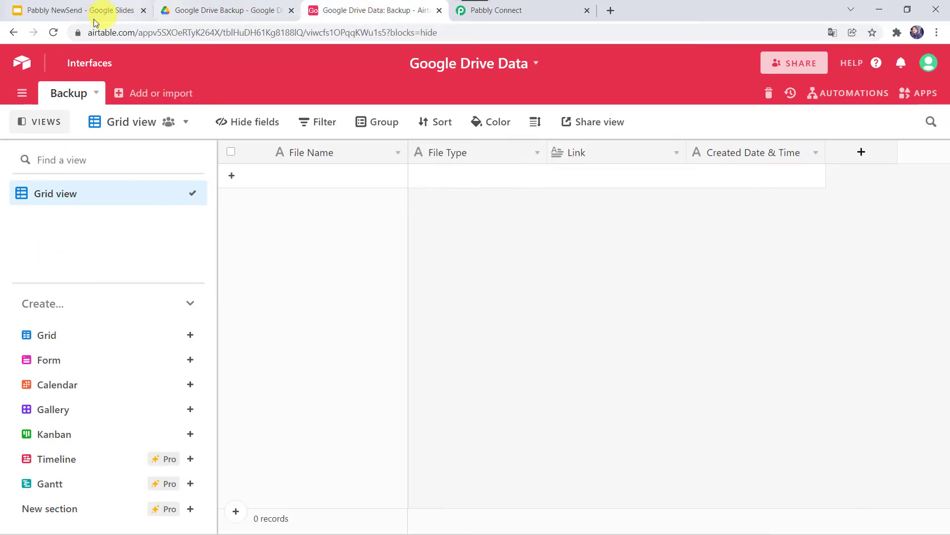
pyautogui.click(53, 33)
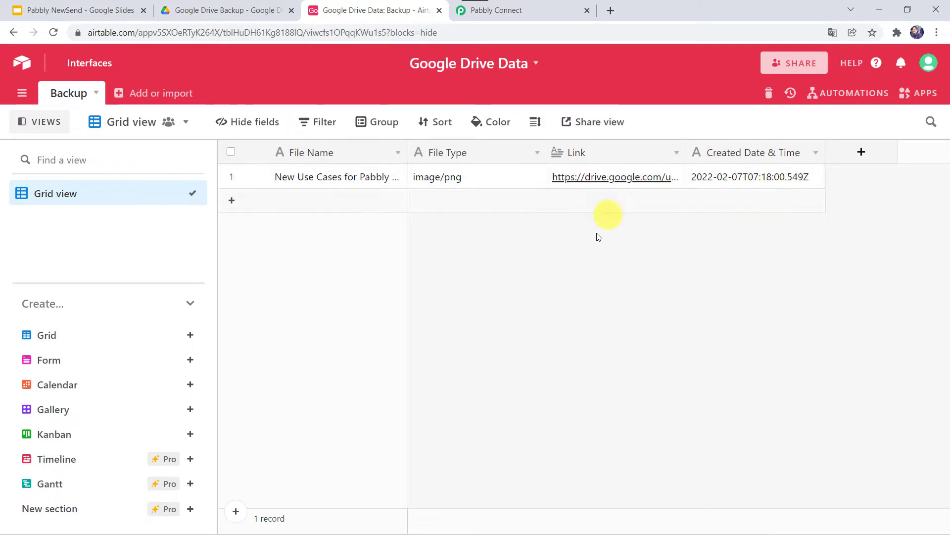
pyautogui.click(243, 14)
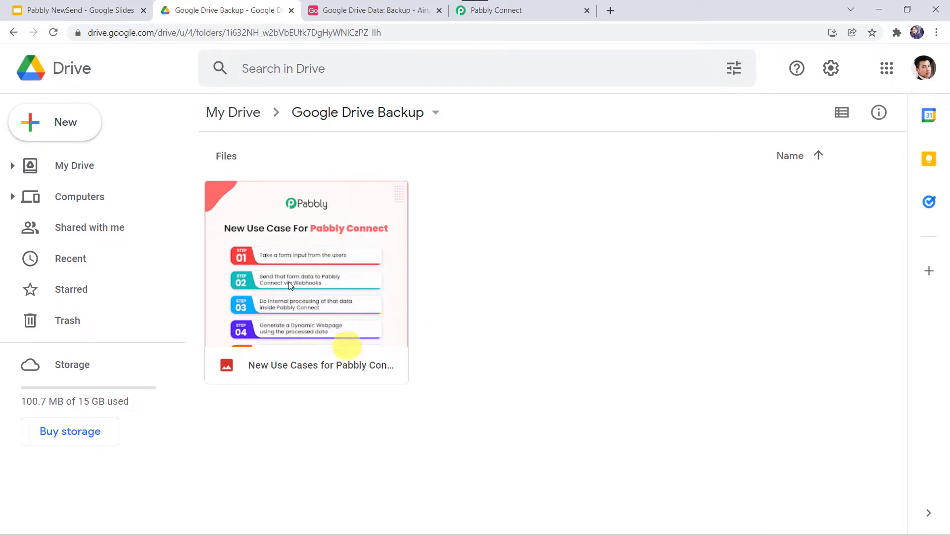
# Show the single Airtable record and the Slides title slide, then start a fresh browser tab
pyautogui.click(382, 9)
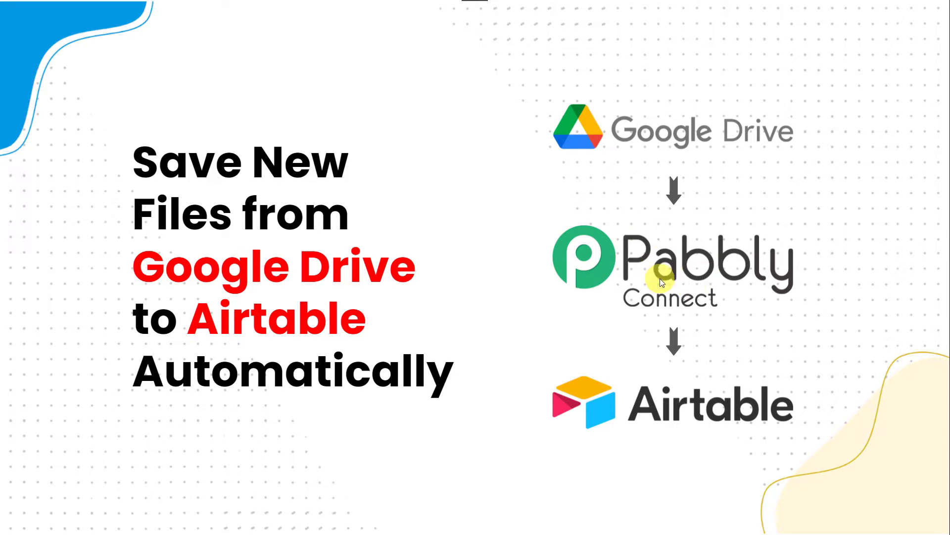
pyautogui.hotkey('ctrl', 't')
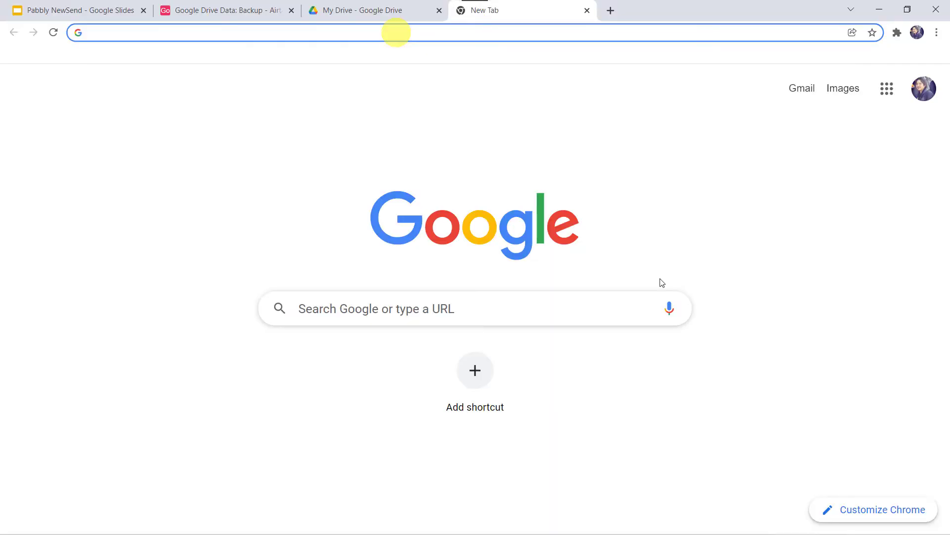
# Go to pabbly.com, open Products > Pabbly Connect, sign in and access the Pabbly Connect dashboard
pyautogui.write('pabbly')
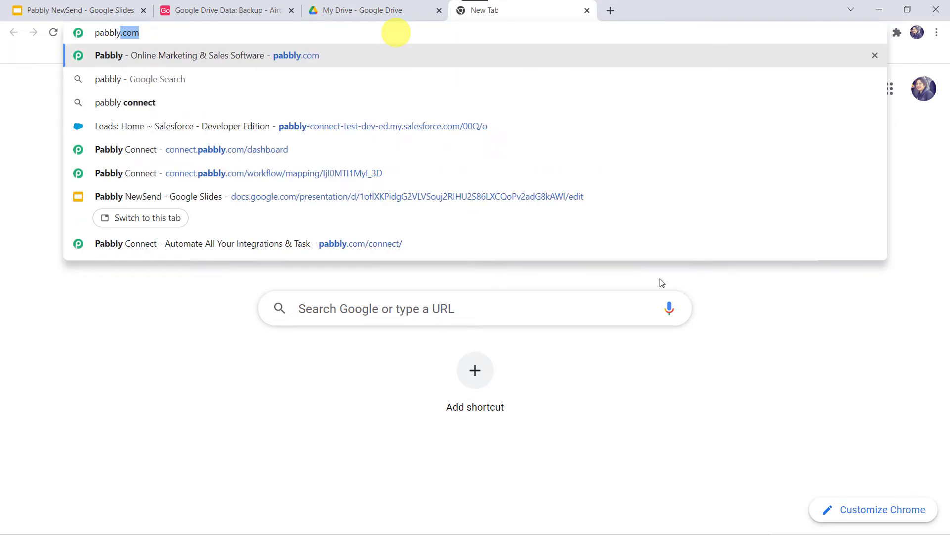
pyautogui.press('Return')
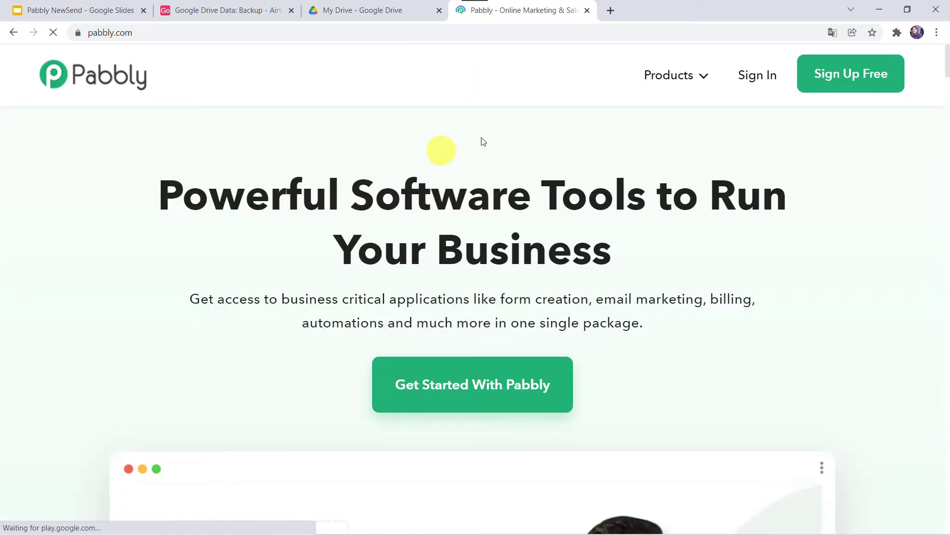
pyautogui.moveTo(675, 78)
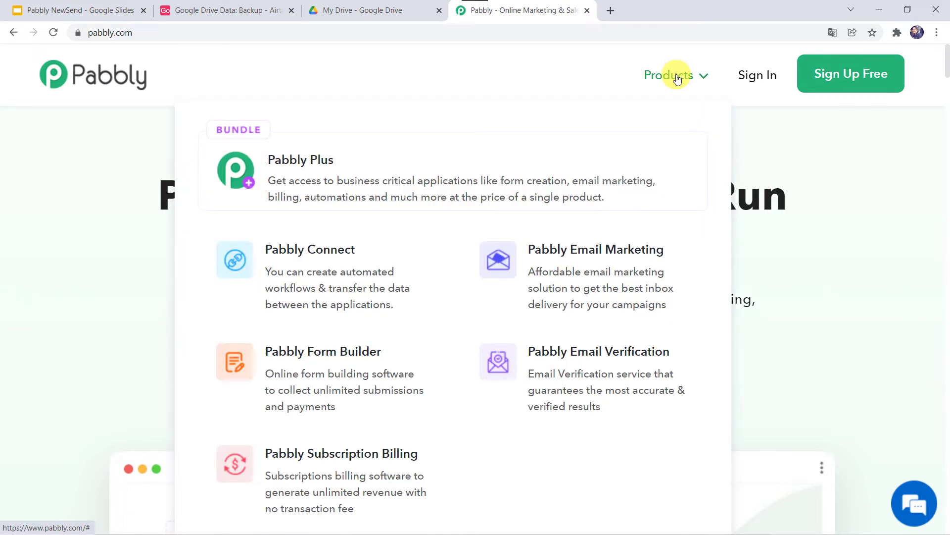
pyautogui.click(330, 258)
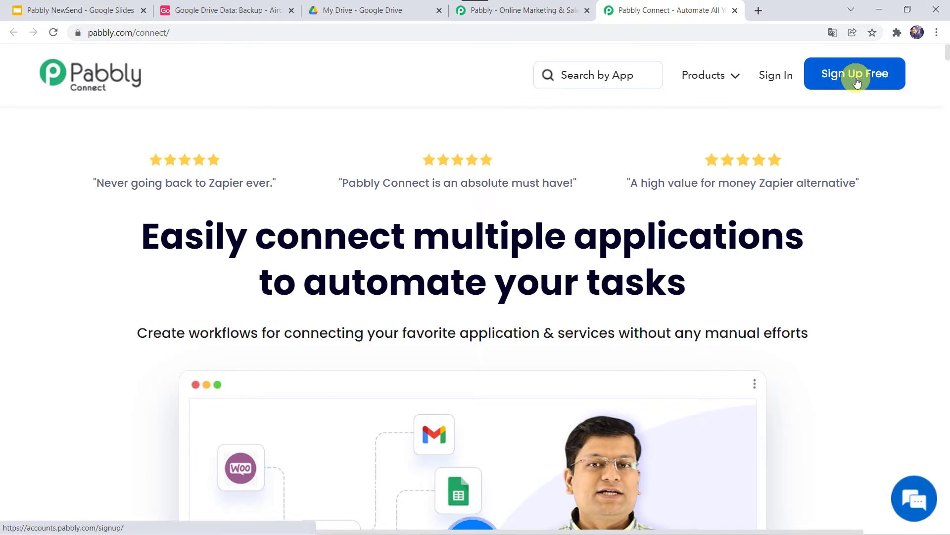
pyautogui.click(774, 80)
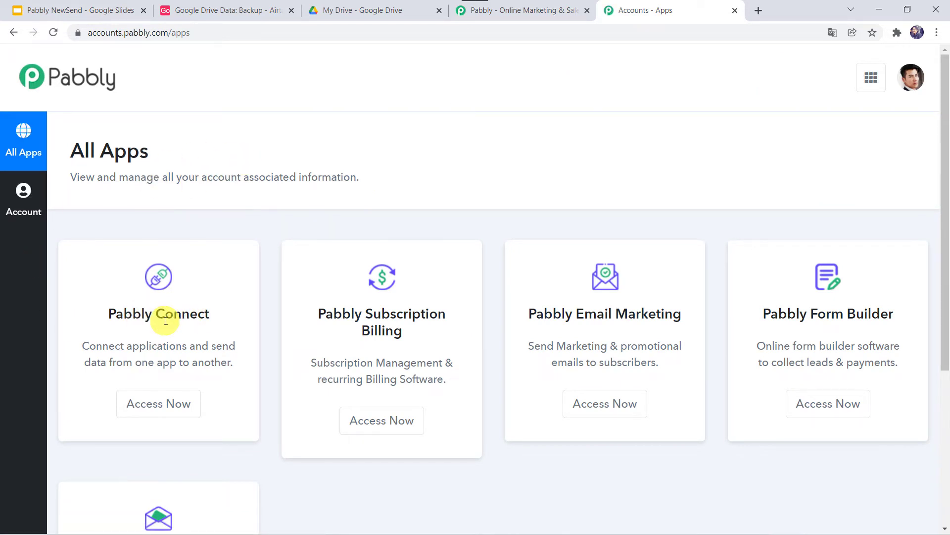
pyautogui.click(165, 409)
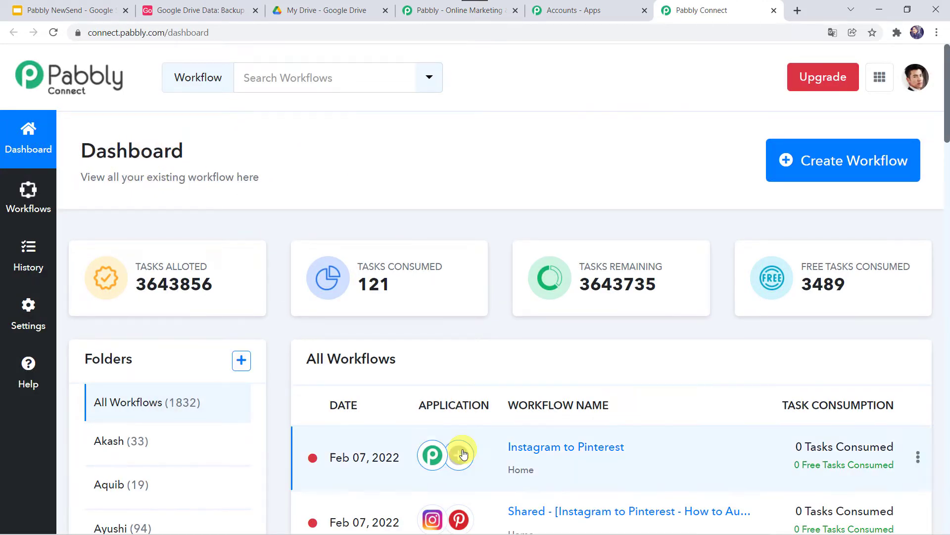
# Create a new workflow named 'Google Drive to Airtable Integration'
pyautogui.scroll(-5, 463, 453)
pyautogui.scroll(5, 463, 454)
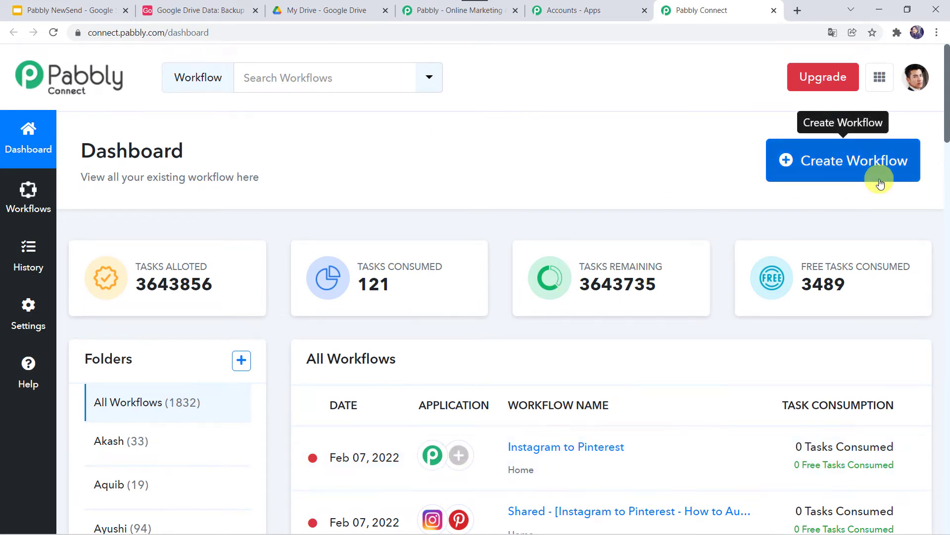
pyautogui.click(843, 164)
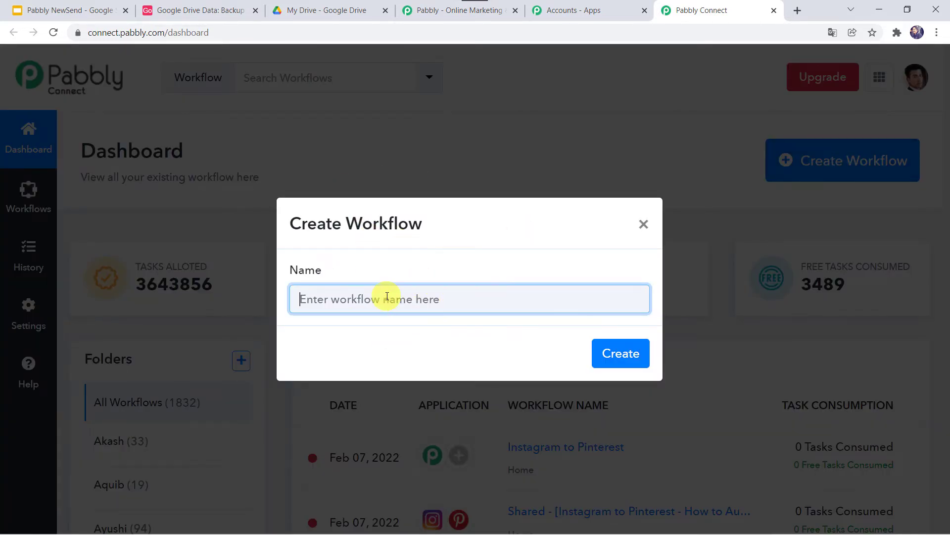
pyautogui.write('G')
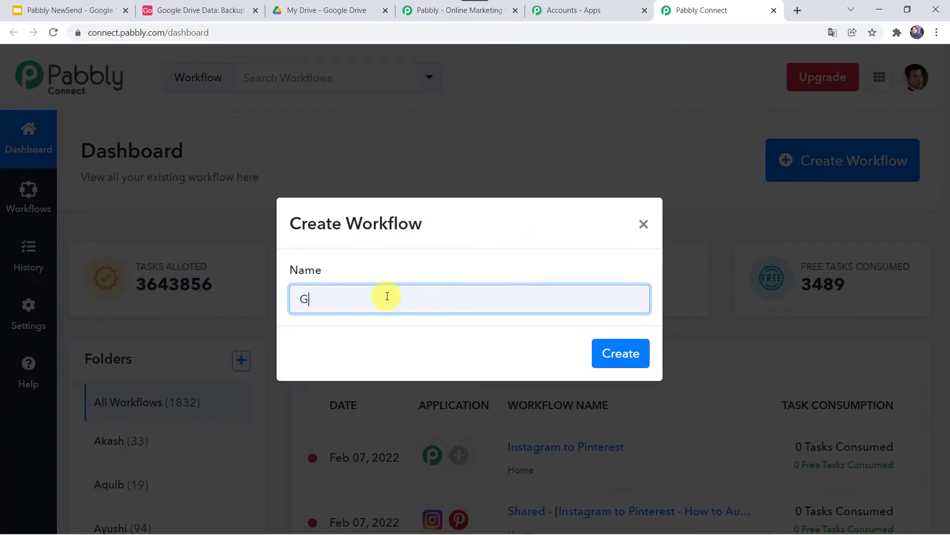
pyautogui.write('oogle Drive to Airtable Integratip')
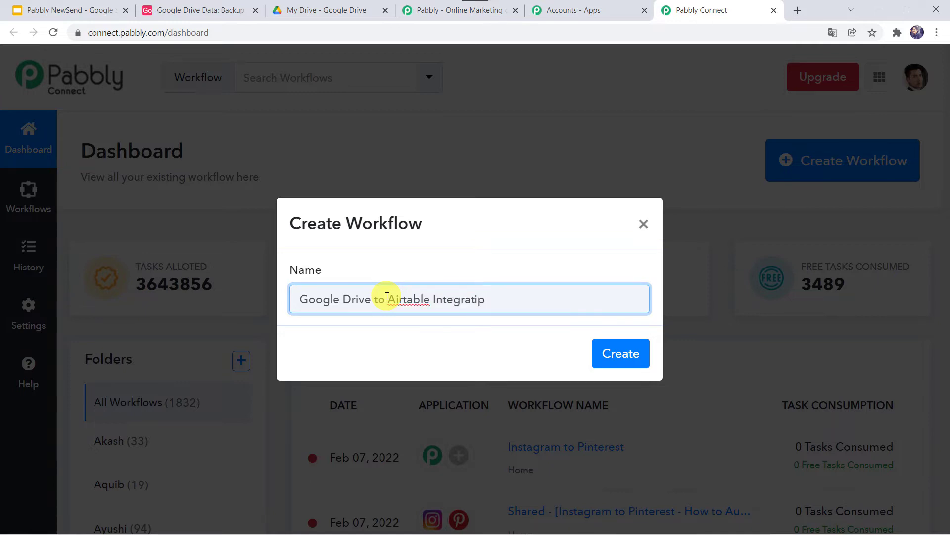
pyautogui.write('on')
pyautogui.click(629, 352)
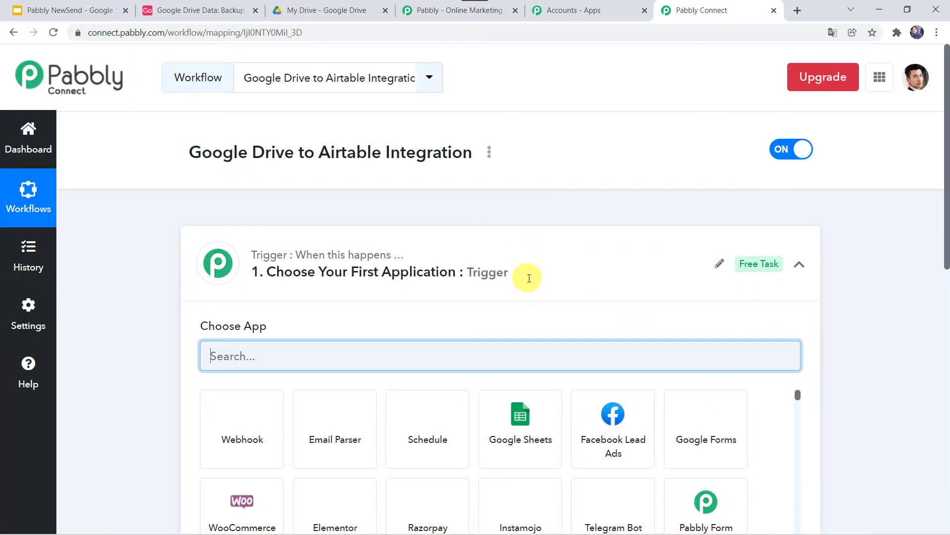
# Set the trigger app to Google Drive with the New File trigger event
pyautogui.click(519, 278)
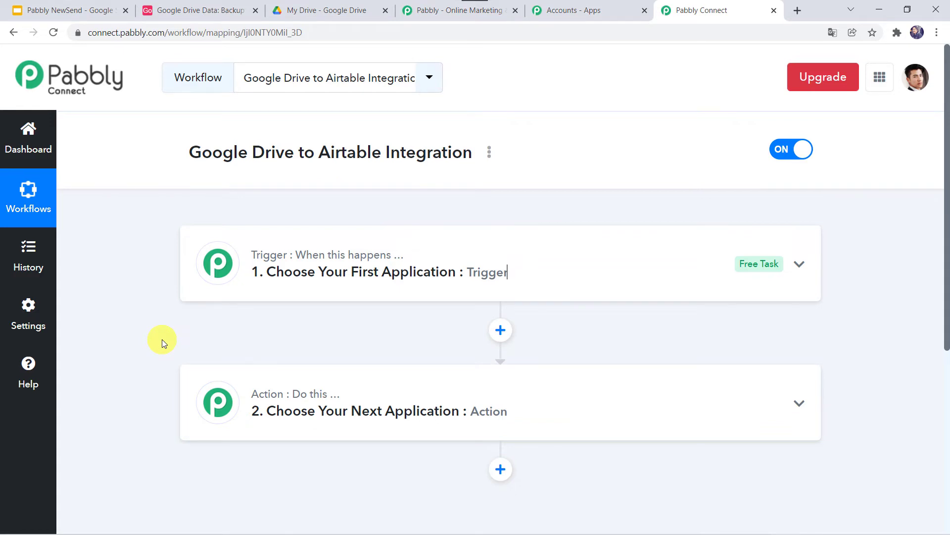
pyautogui.click(516, 262)
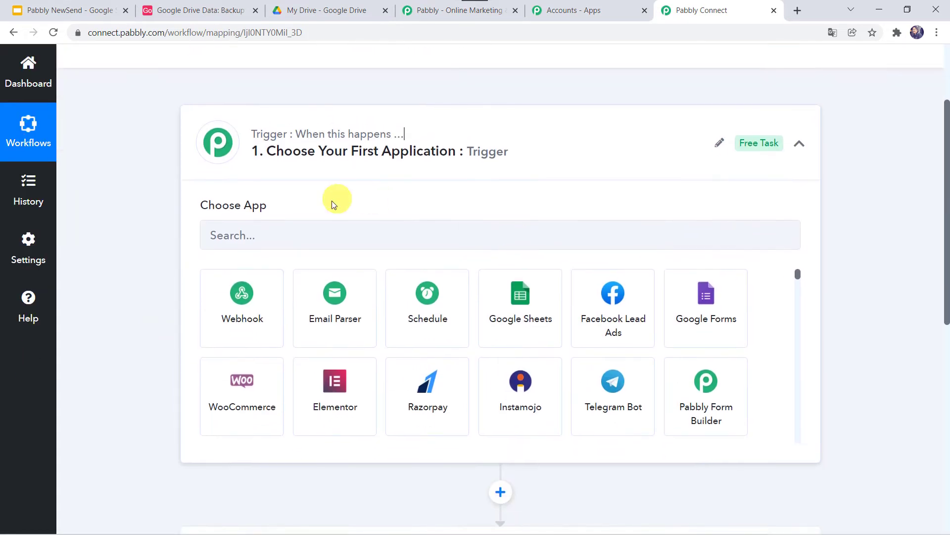
pyautogui.click(301, 231)
pyautogui.write('dri')
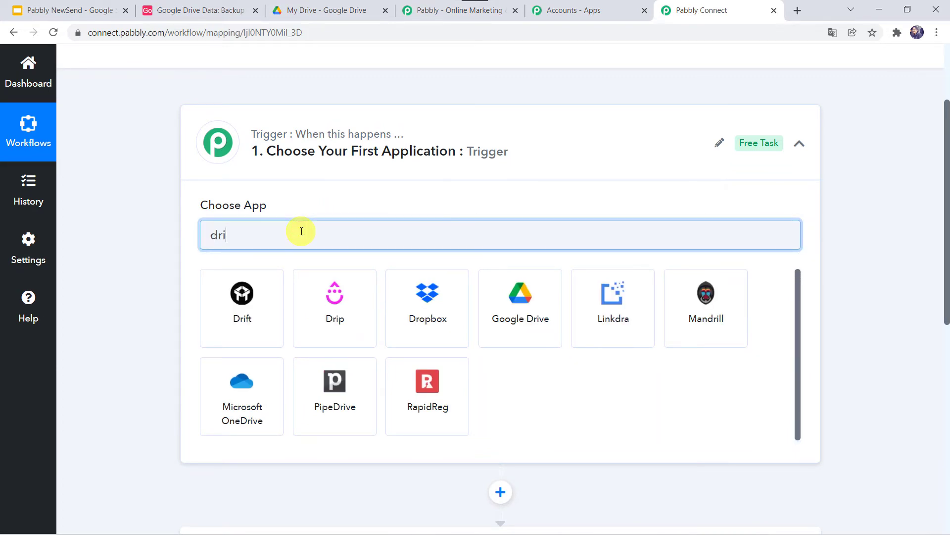
pyautogui.write('ve')
pyautogui.click(253, 307)
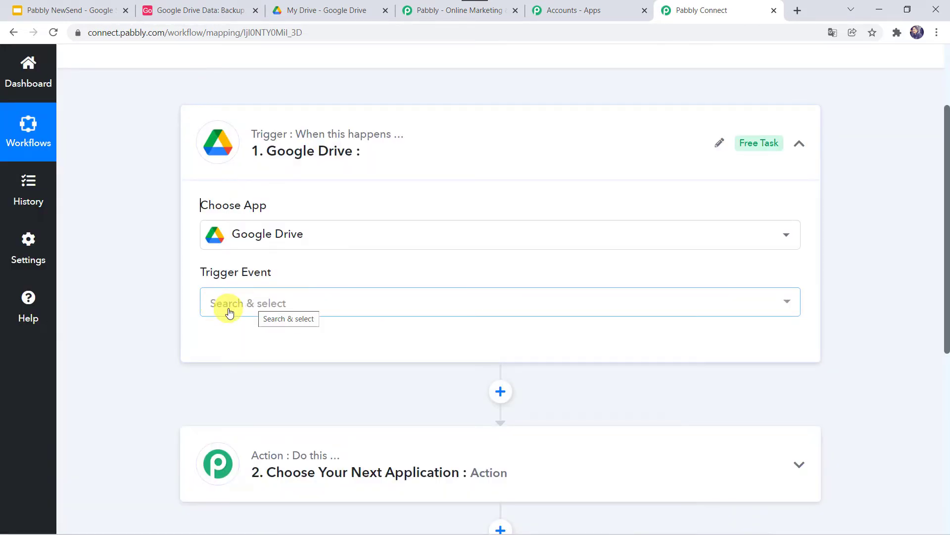
pyautogui.click(229, 313)
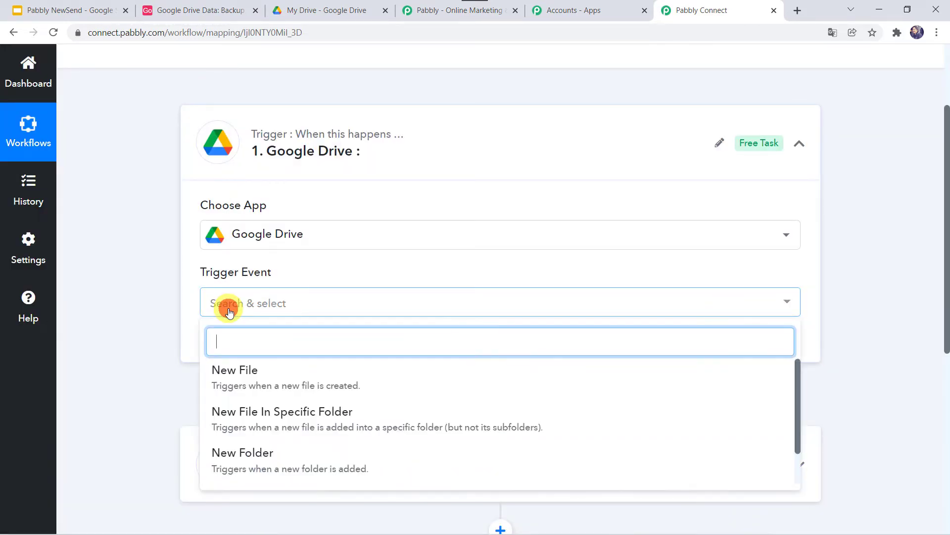
pyautogui.click(239, 381)
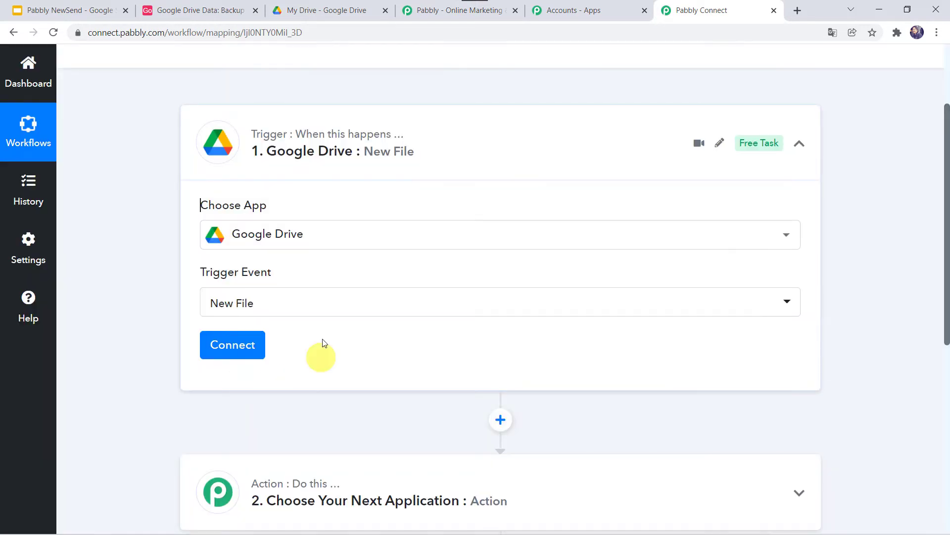
# Add a new Google Drive connection authorised for the chosen Google account, then go to My Drive
pyautogui.click(243, 348)
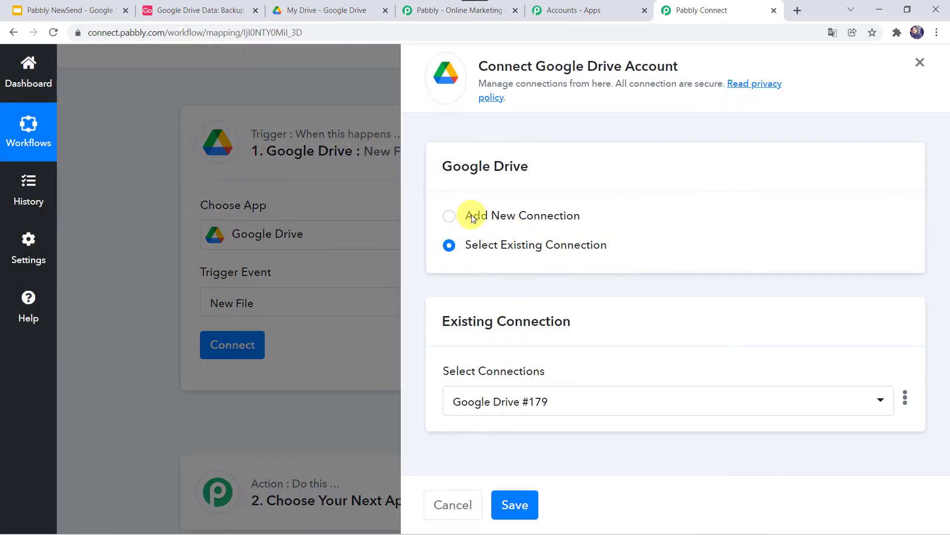
pyautogui.click(472, 219)
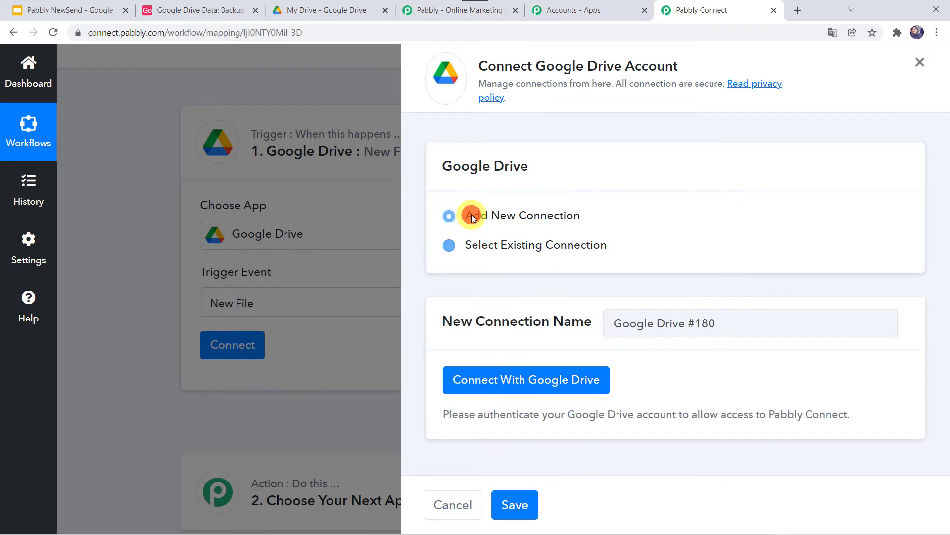
pyautogui.click(504, 380)
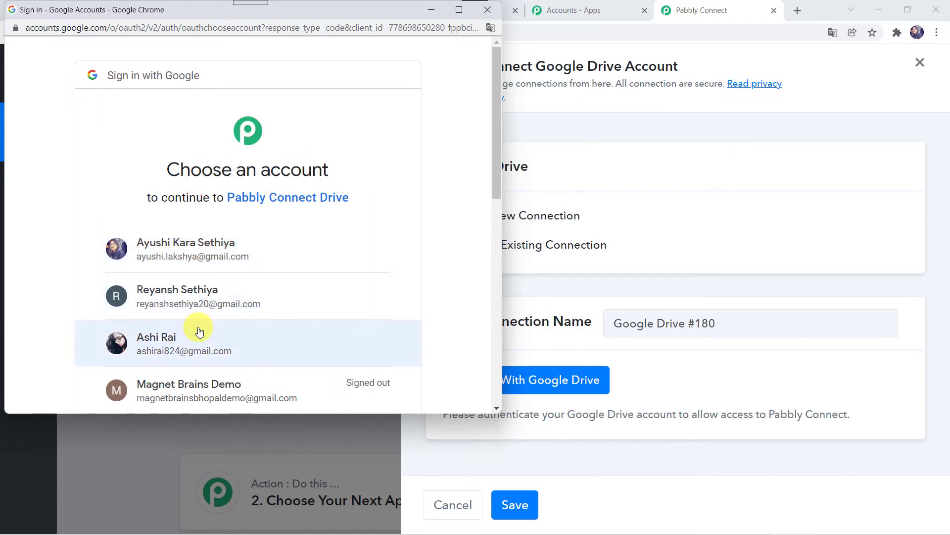
pyautogui.scroll(-4, 199, 327)
pyautogui.click(183, 243)
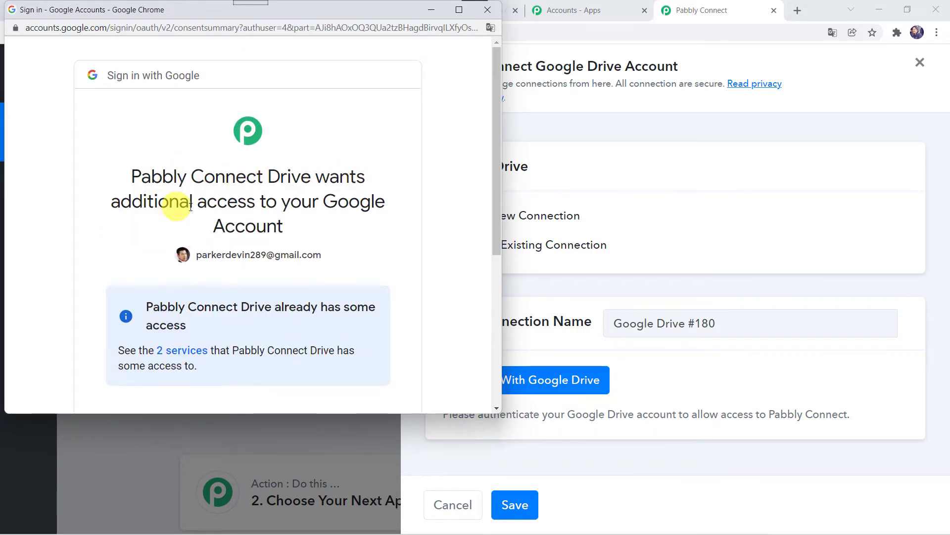
pyautogui.scroll(-5, 287, 248)
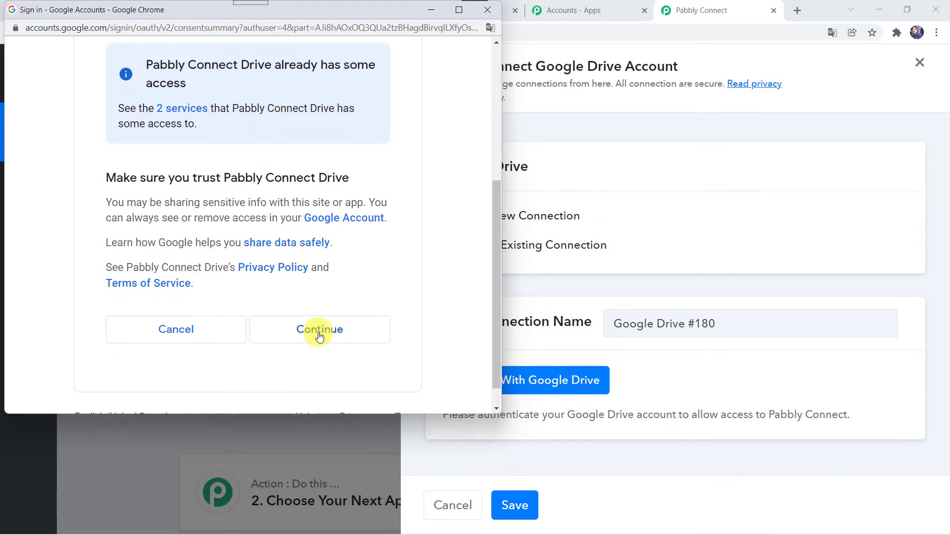
pyautogui.click(320, 330)
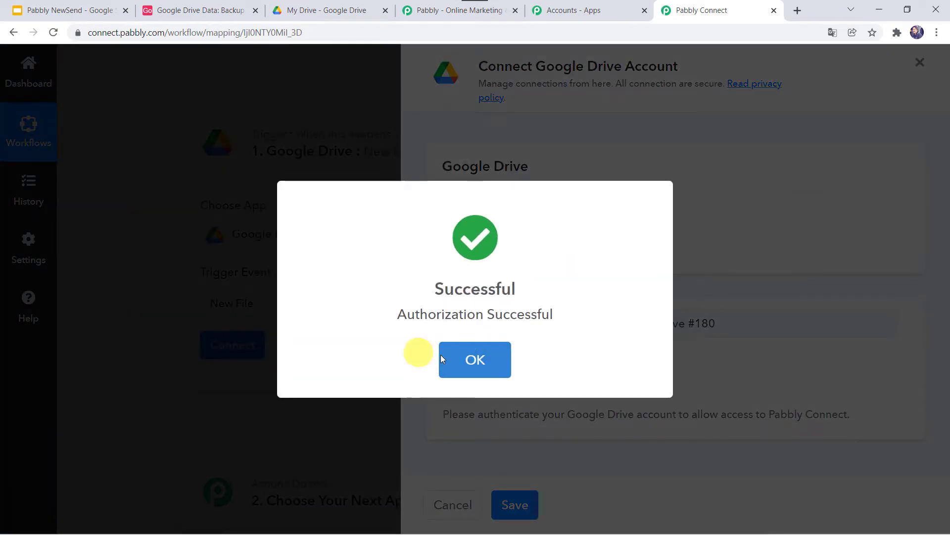
pyautogui.click(442, 359)
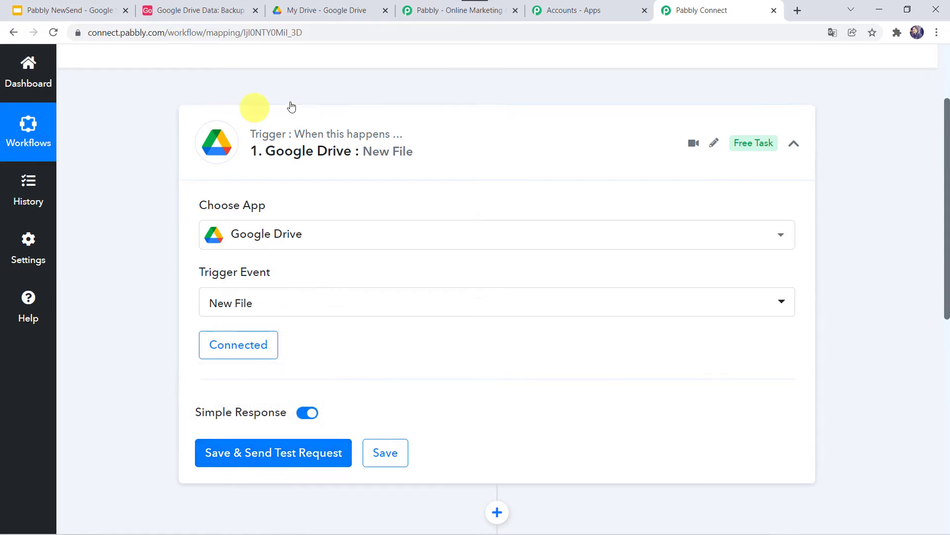
pyautogui.click(342, 14)
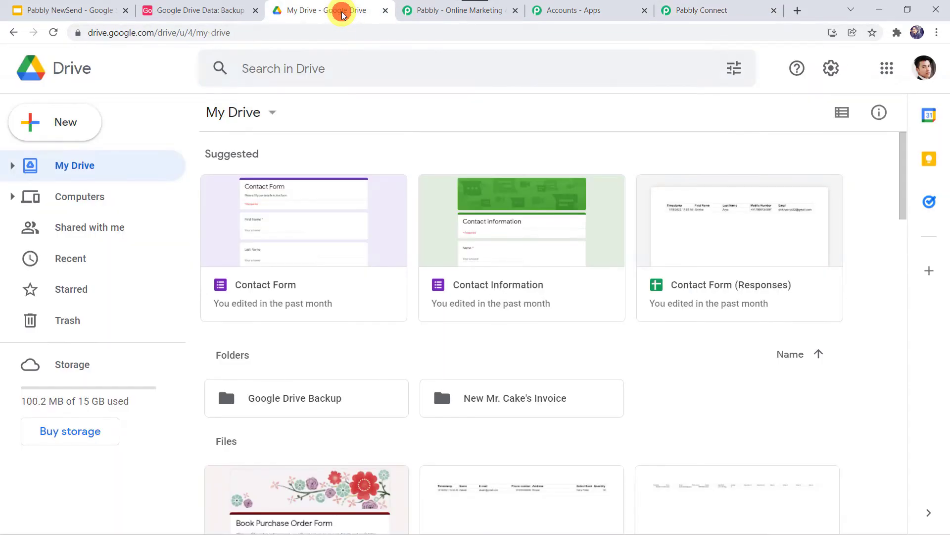
# Upload Core Integrations.png from Pictures > Uploads into the Google Drive Backup folder, then return to Pabbly Connect
pyautogui.doubleClick(262, 398)
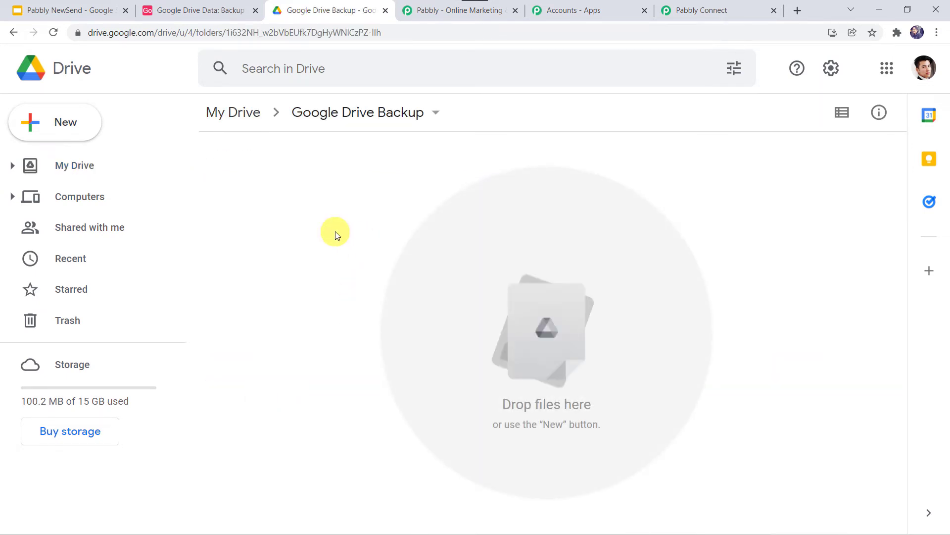
pyautogui.click(55, 127)
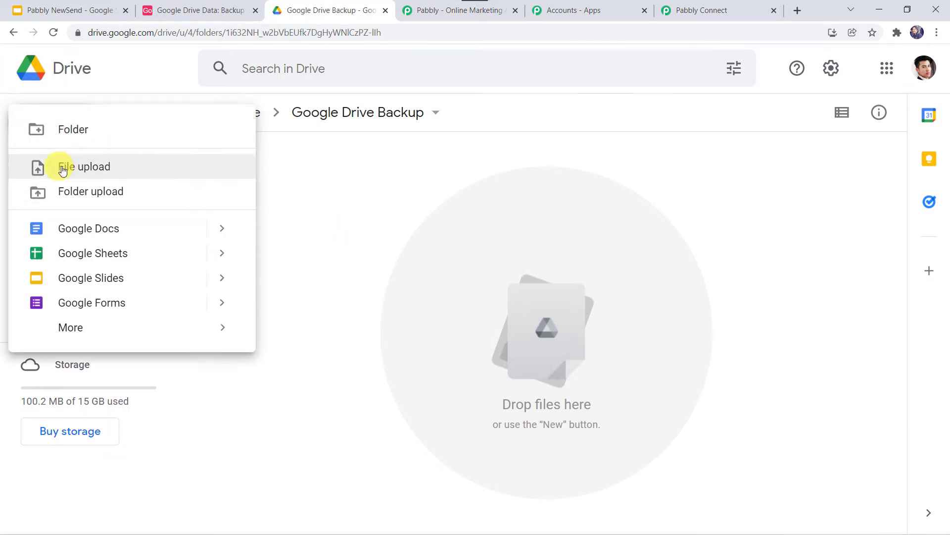
pyautogui.click(90, 170)
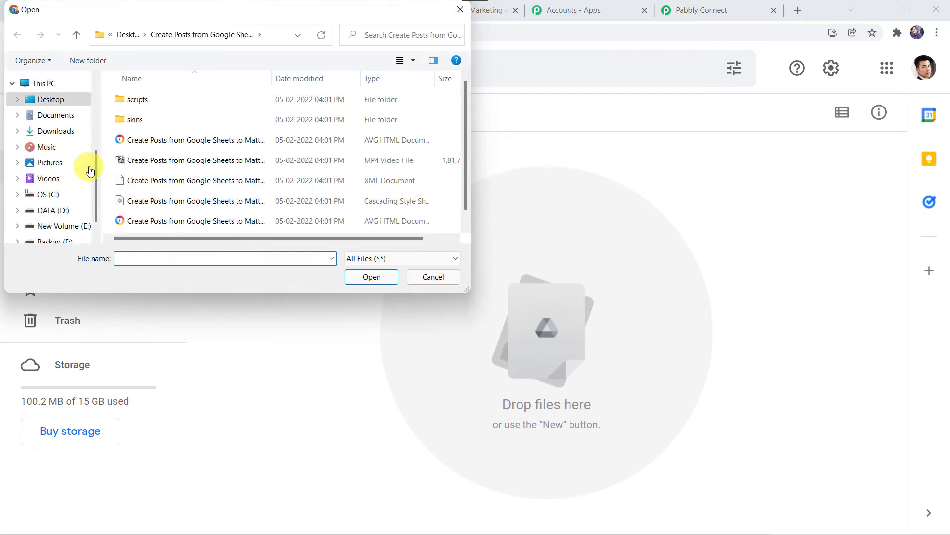
pyautogui.click(52, 166)
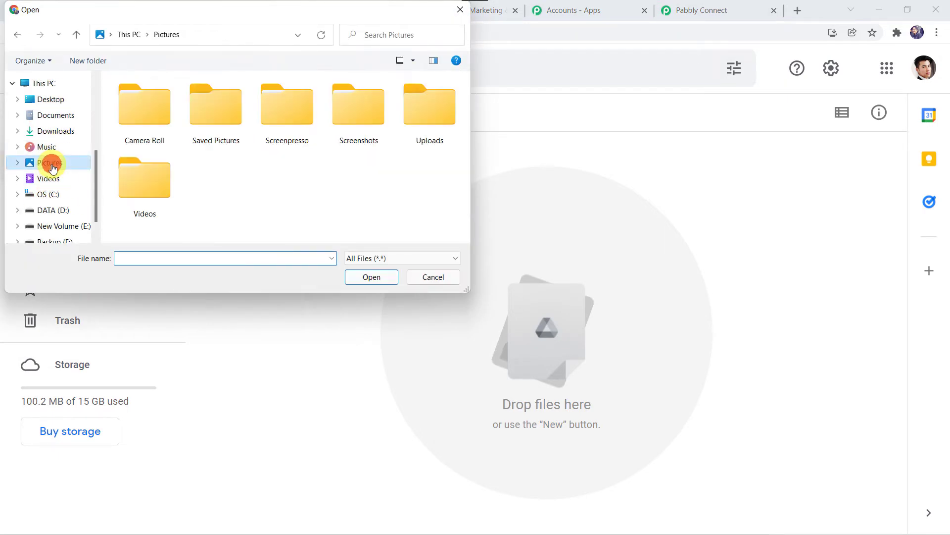
pyautogui.doubleClick(423, 142)
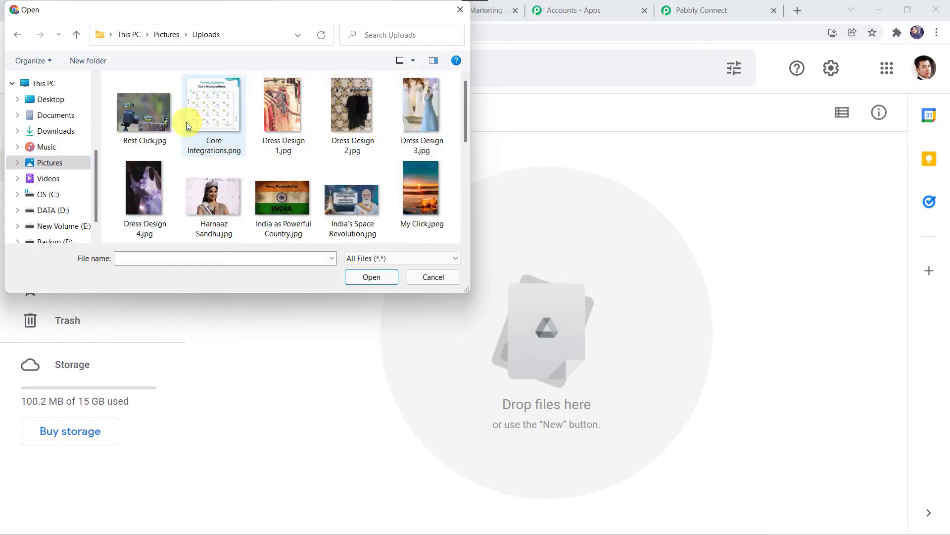
pyautogui.doubleClick(221, 137)
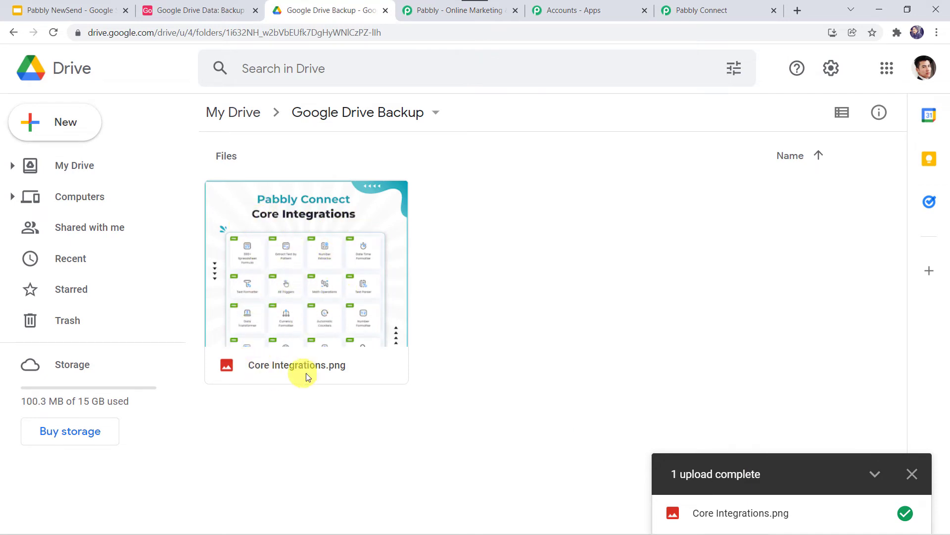
pyautogui.click(693, 6)
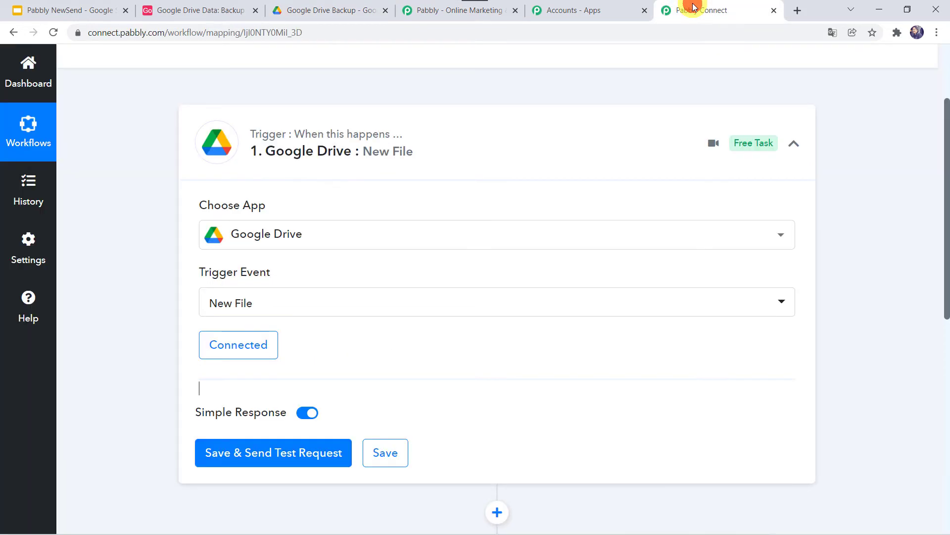
# Save the Google Drive trigger and review the Core Integrations.png test response's type, links and timestamps
pyautogui.click(275, 453)
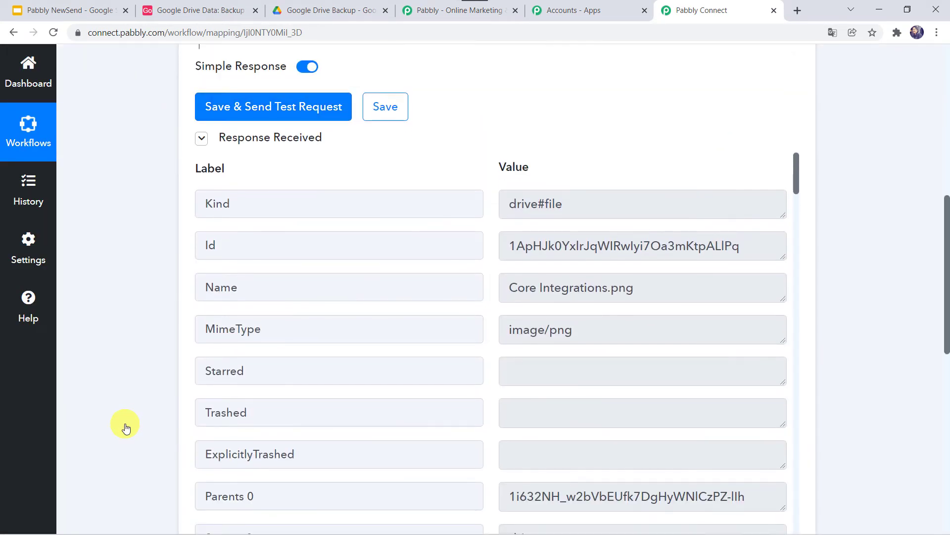
pyautogui.scroll(-2, 126, 427)
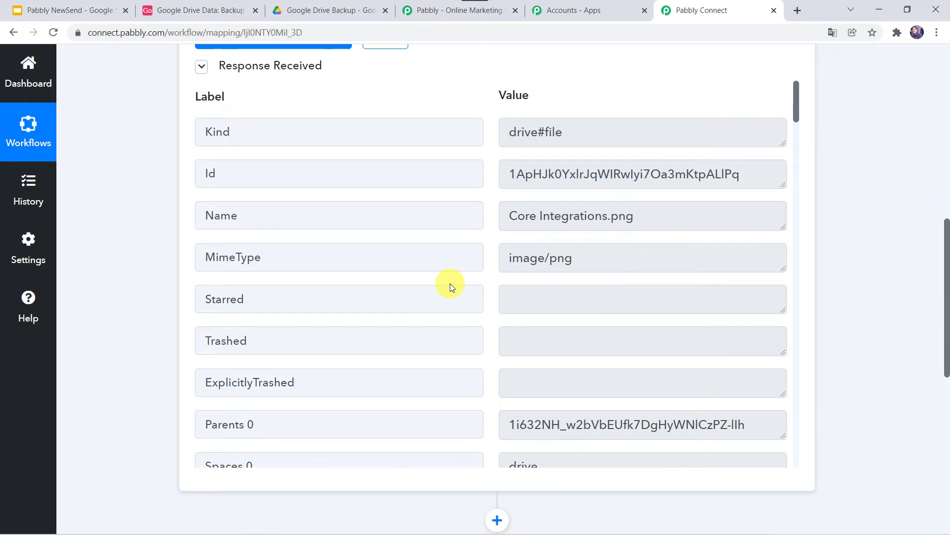
pyautogui.scroll(-1, 450, 283)
pyautogui.scroll(-1, 450, 284)
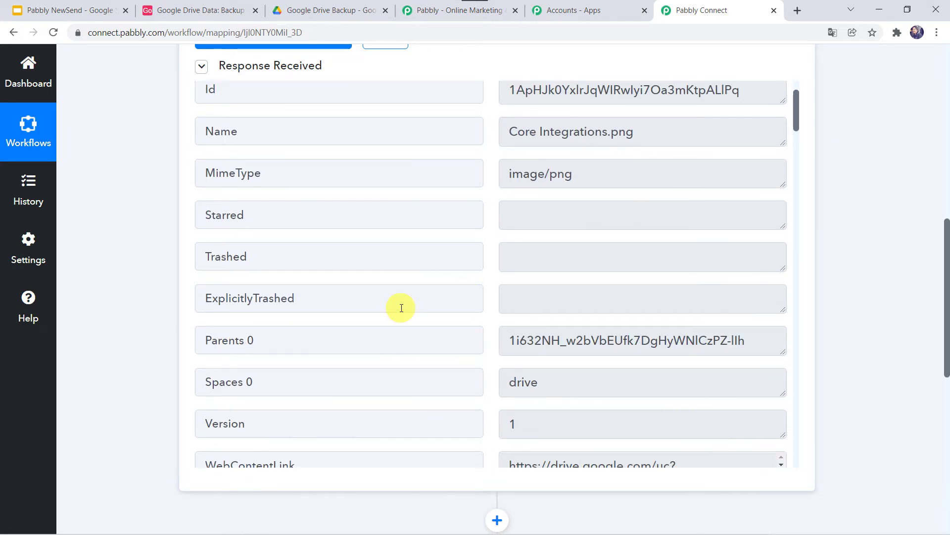
pyautogui.scroll(-5, 399, 308)
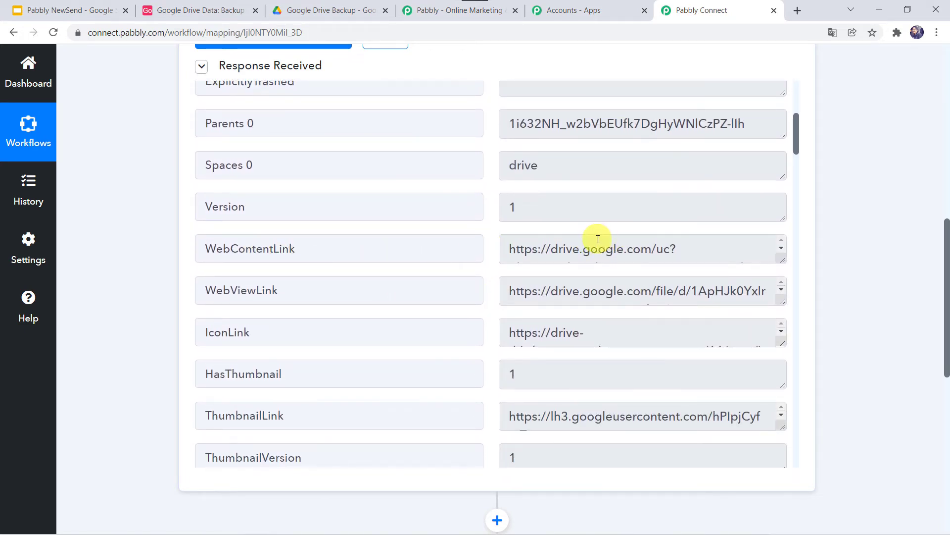
pyautogui.scroll(-2, 278, 278)
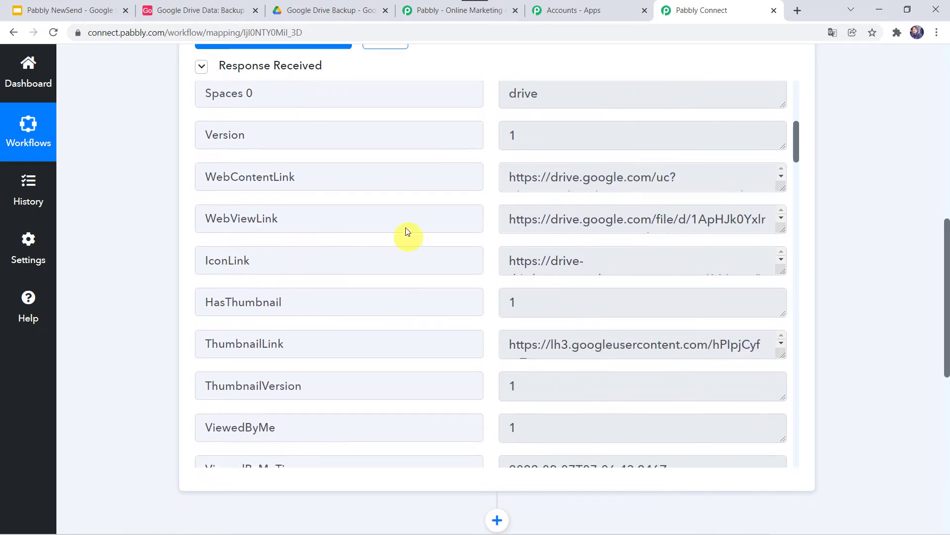
pyautogui.scroll(-6, 497, 389)
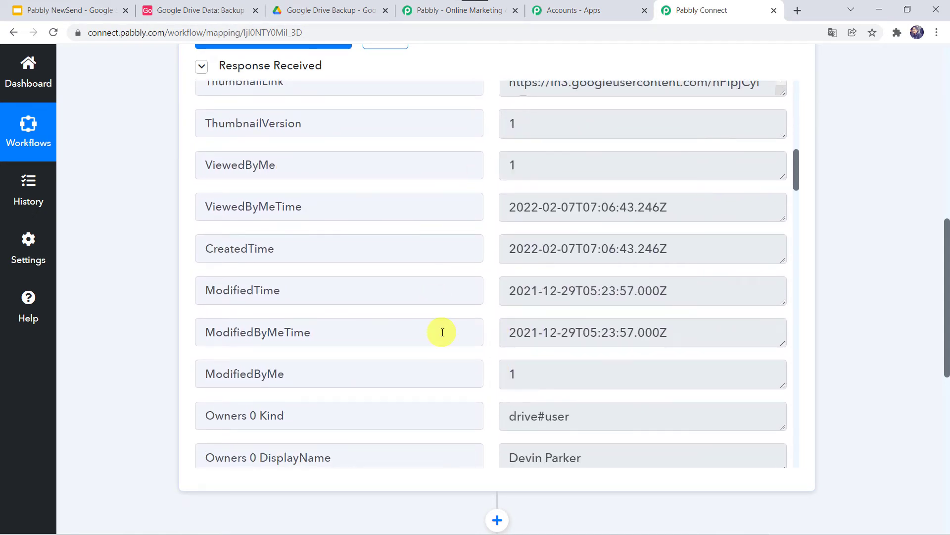
pyautogui.scroll(-4, 441, 331)
pyautogui.scroll(20, 550, 268)
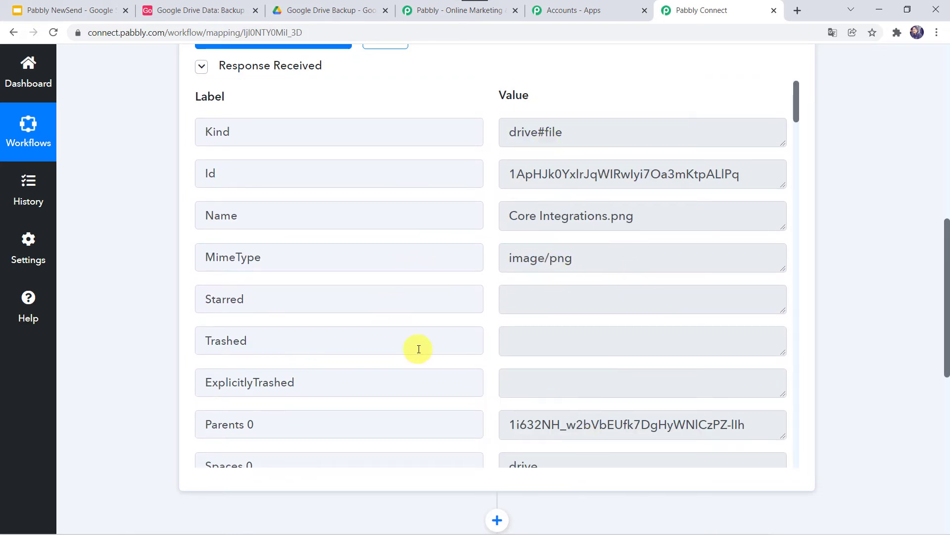
pyautogui.scroll(-6, 133, 498)
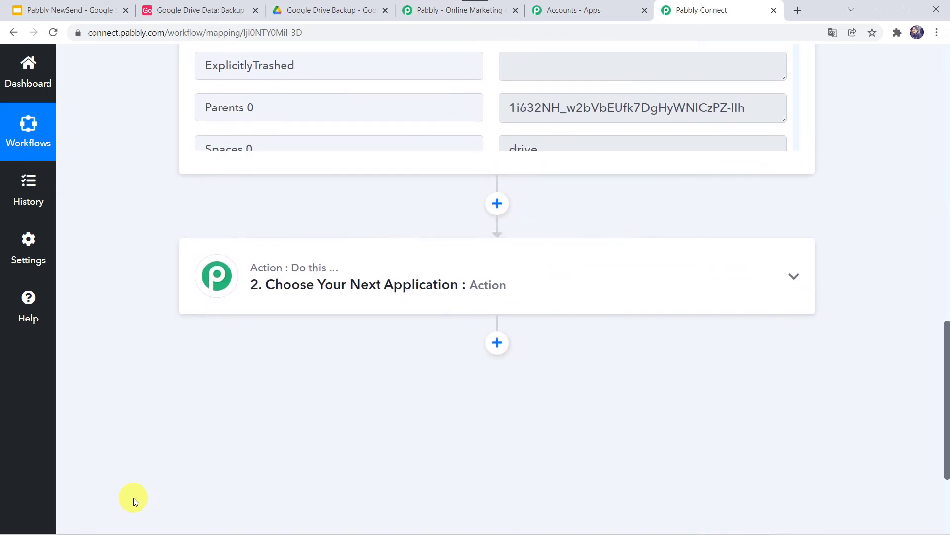
# Choose Airtable as the action step's app, searching for 'air'
pyautogui.click(447, 286)
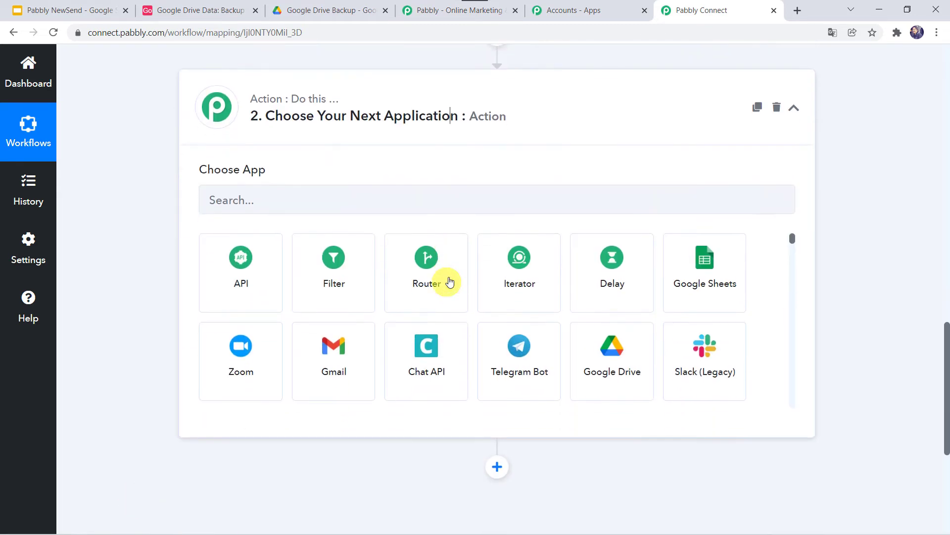
pyautogui.click(352, 202)
pyautogui.write('air')
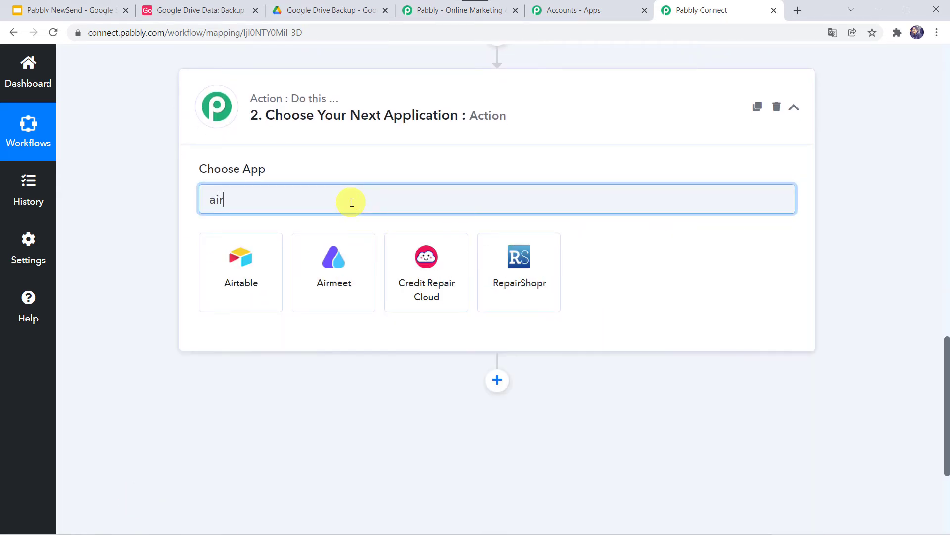
pyautogui.click(244, 282)
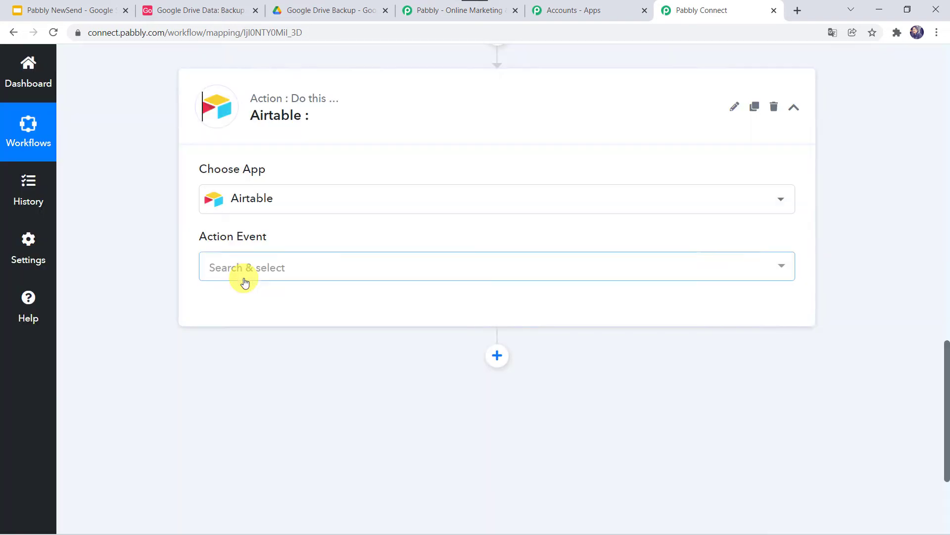
# Set the action event to Create Record and add a new Airtable connection, Airtable #52
pyautogui.click(231, 270)
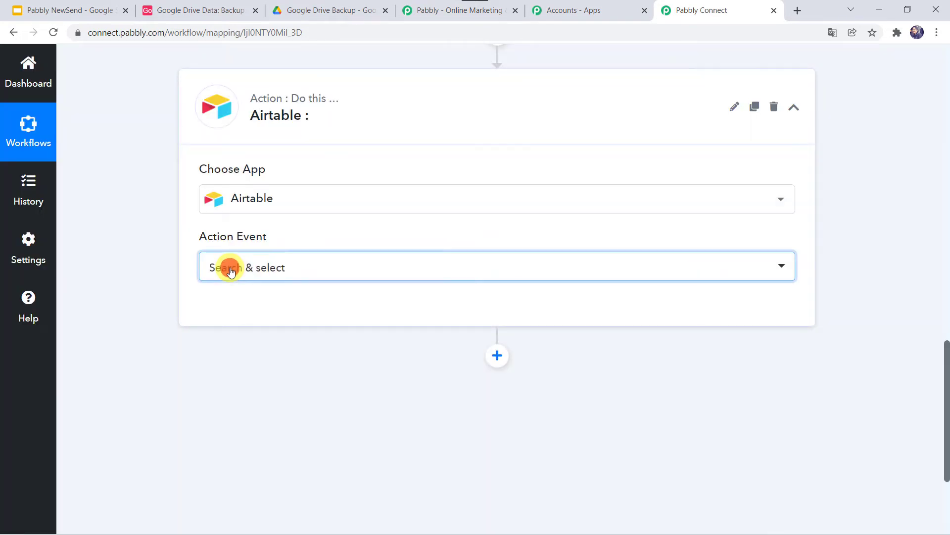
pyautogui.click(241, 346)
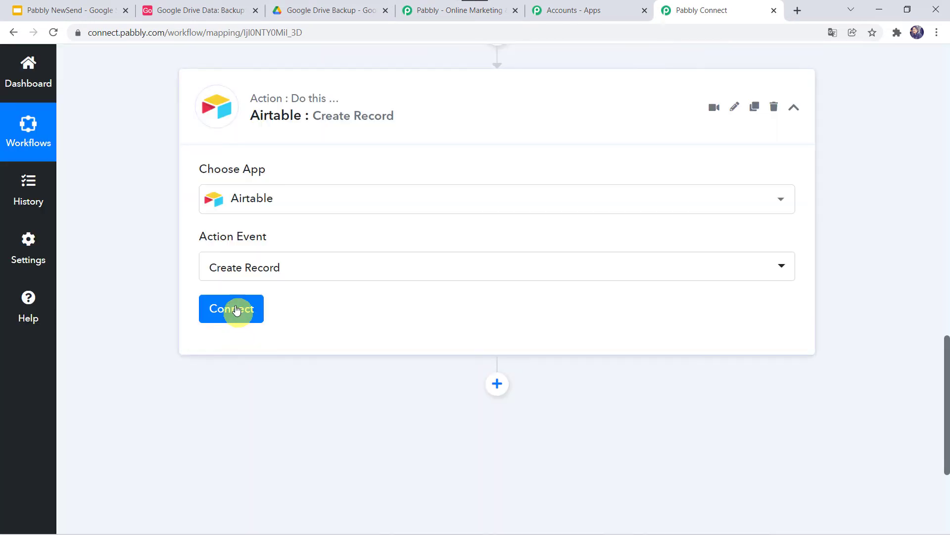
pyautogui.click(237, 310)
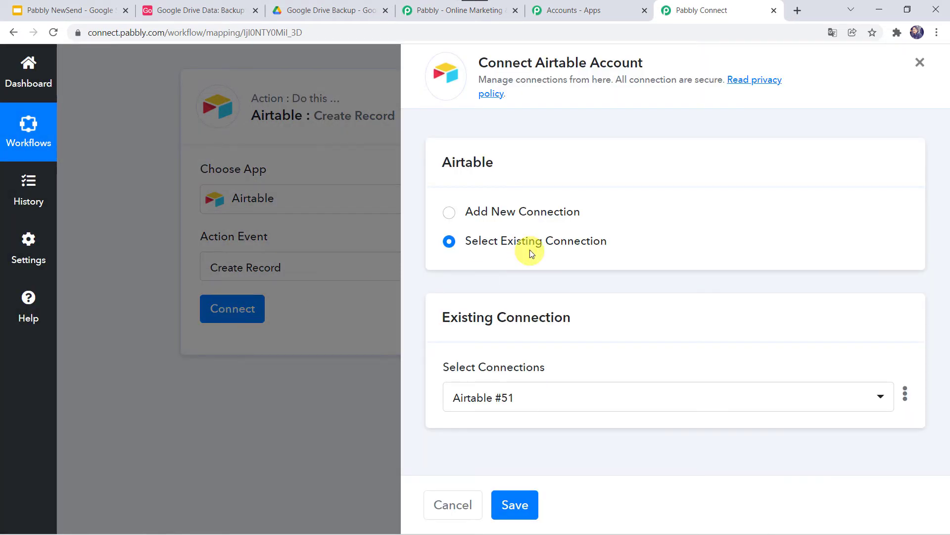
pyautogui.click(506, 215)
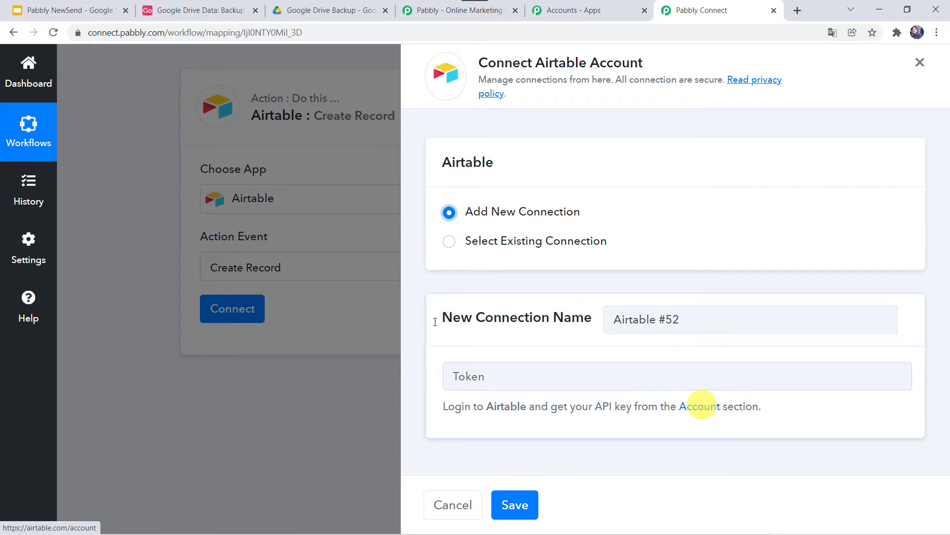
pyautogui.click(191, 14)
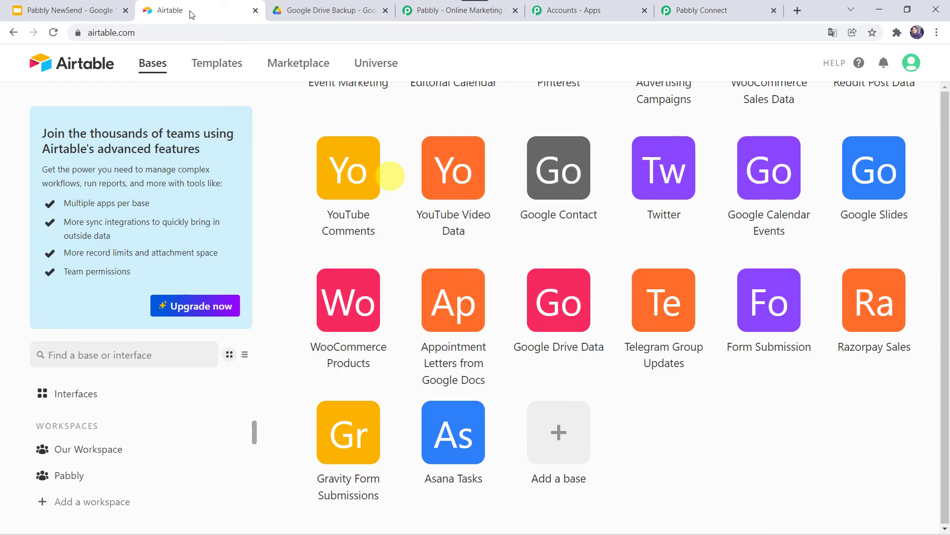
pyautogui.scroll(5, 456, 232)
pyautogui.scroll(3, 456, 233)
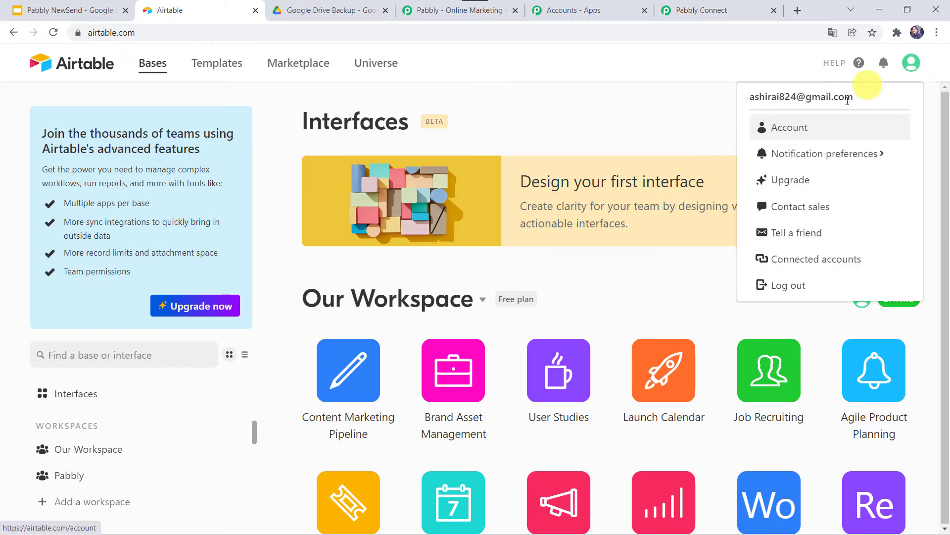
pyautogui.click(784, 129)
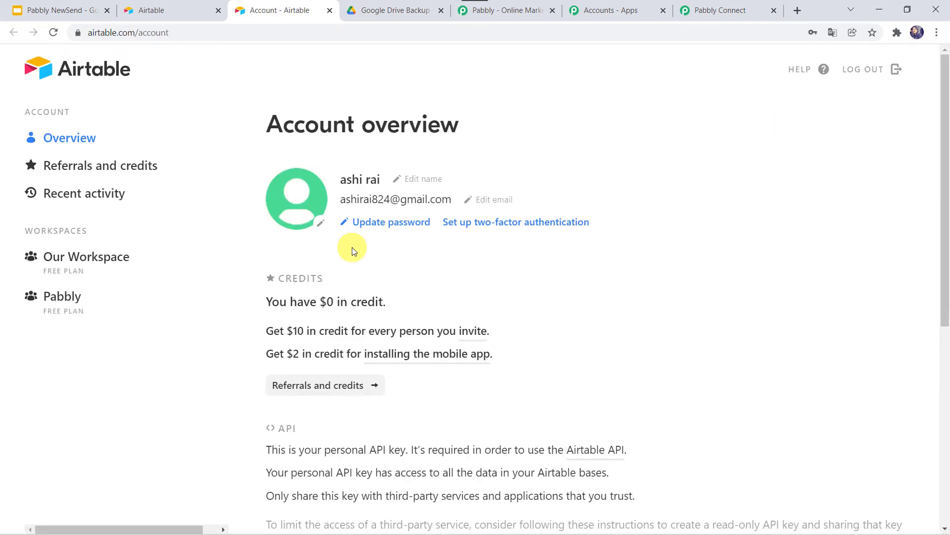
pyautogui.scroll(-6, 352, 251)
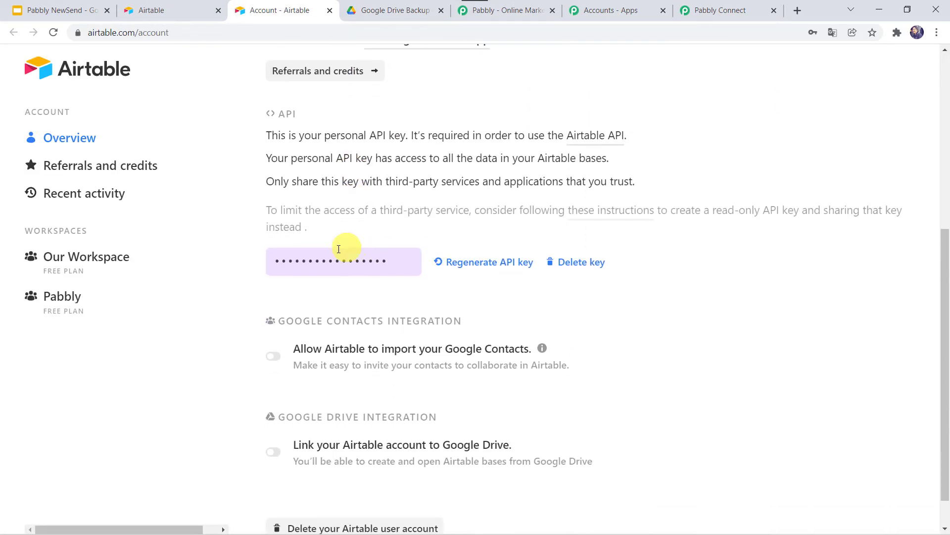
pyautogui.click(331, 266)
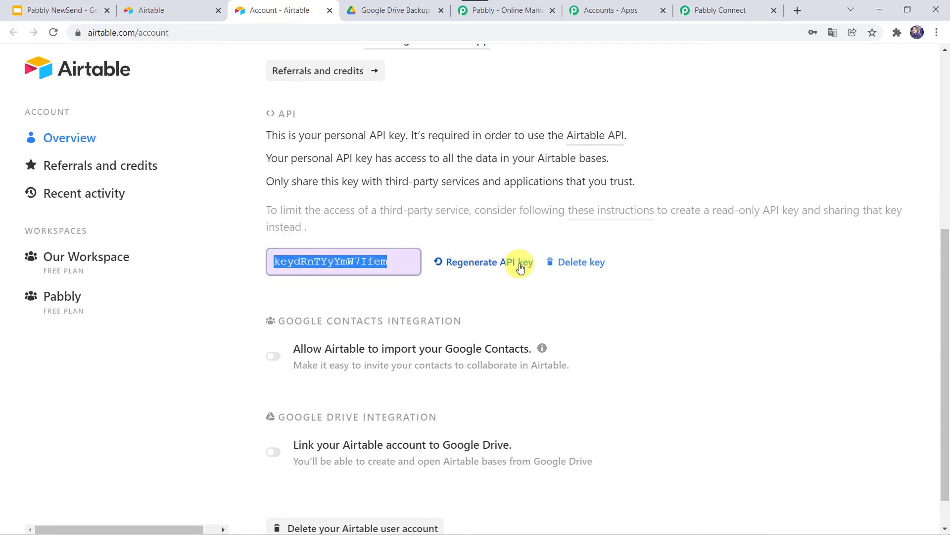
pyautogui.rightClick(366, 261)
pyautogui.click(388, 271)
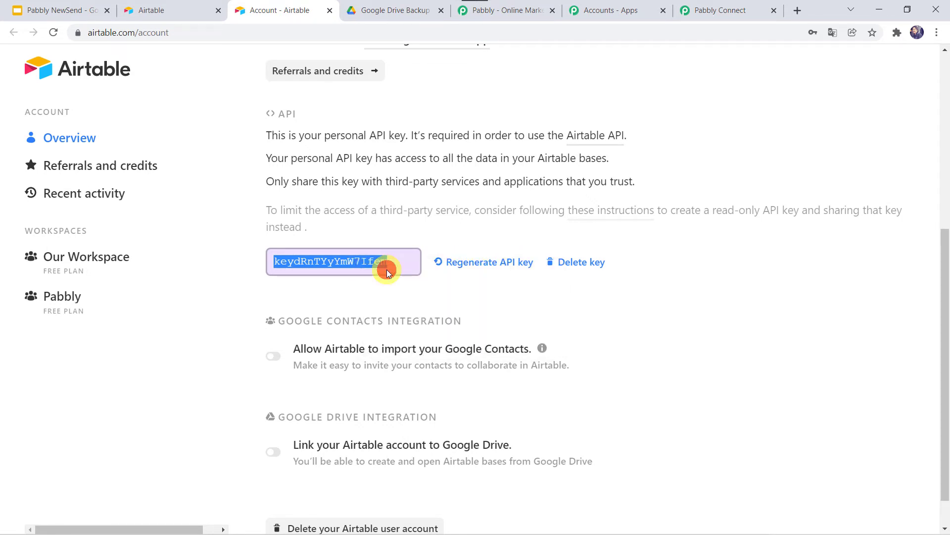
pyautogui.click(726, 10)
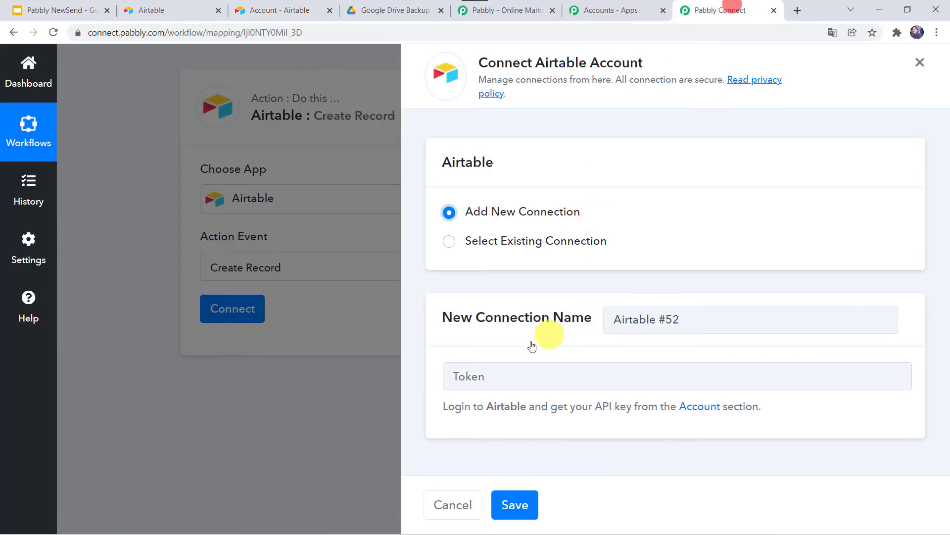
# Paste the copied API key into the Token field and save the Airtable connection
pyautogui.click(494, 376)
pyautogui.rightClick(494, 376)
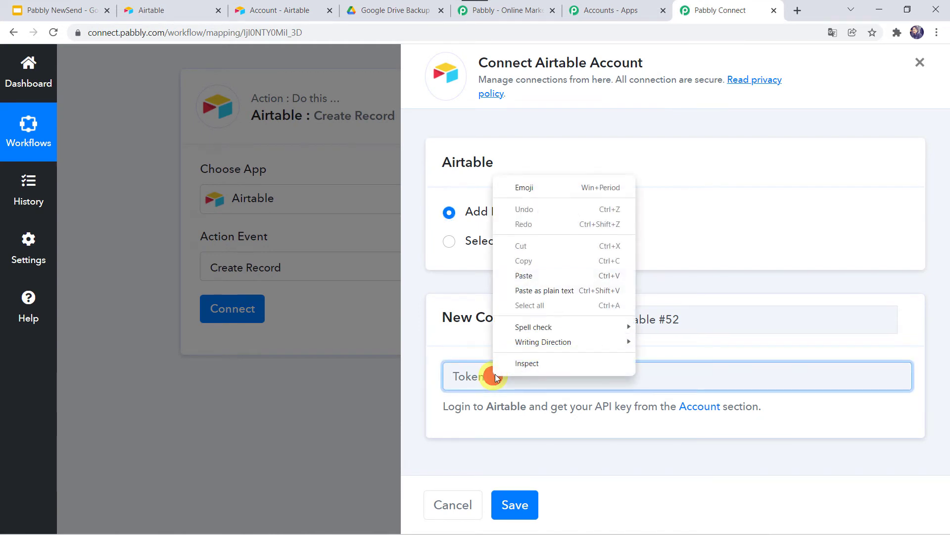
pyautogui.click(525, 275)
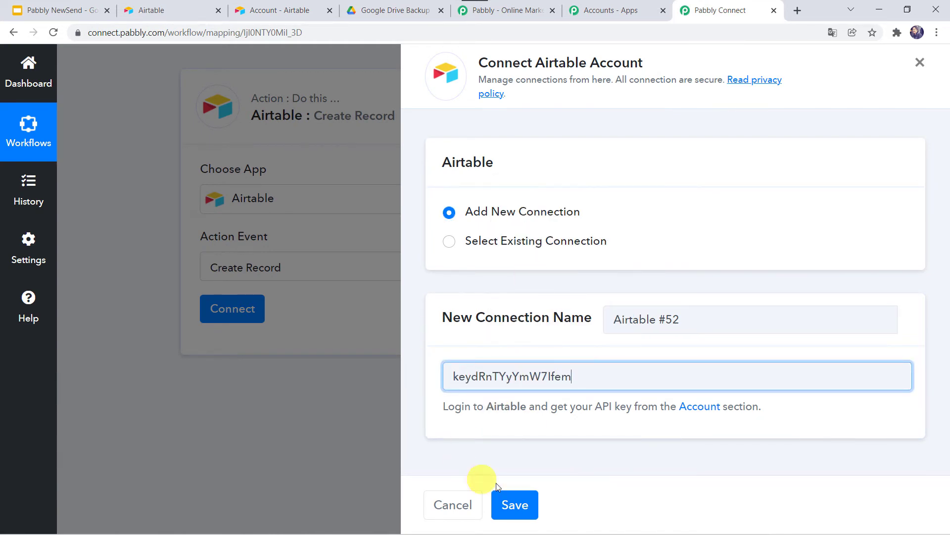
pyautogui.click(511, 504)
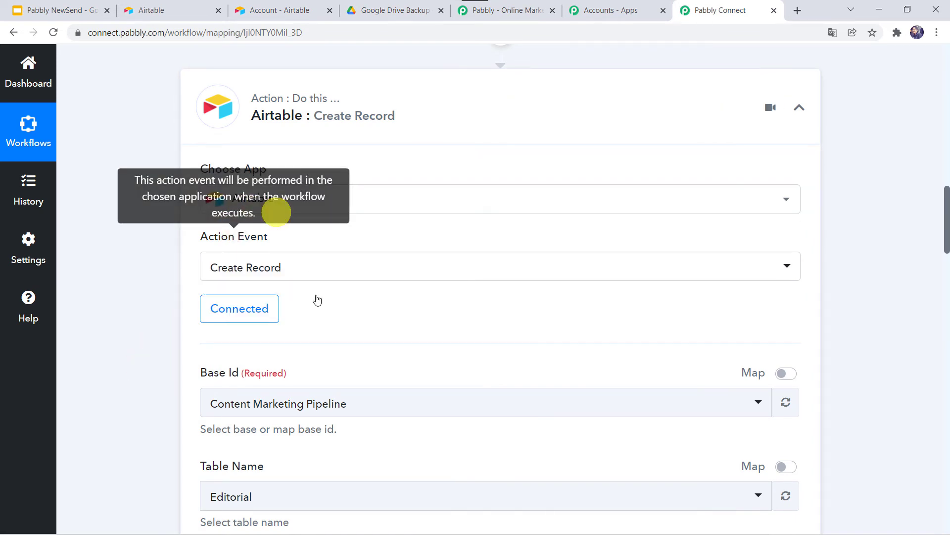
# Browse the Base Id list of Airtable bases, then check the Airtable bases page
pyautogui.scroll(-3, 140, 366)
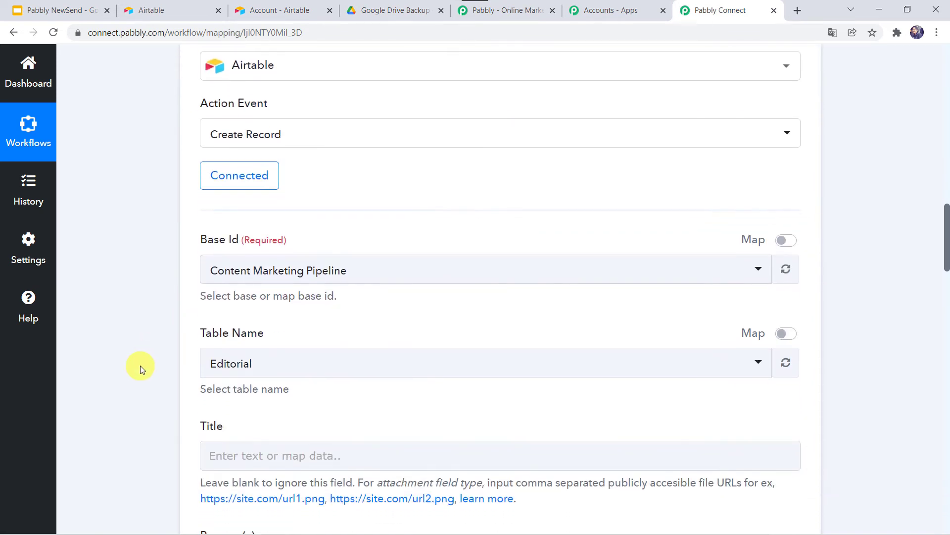
pyautogui.click(234, 274)
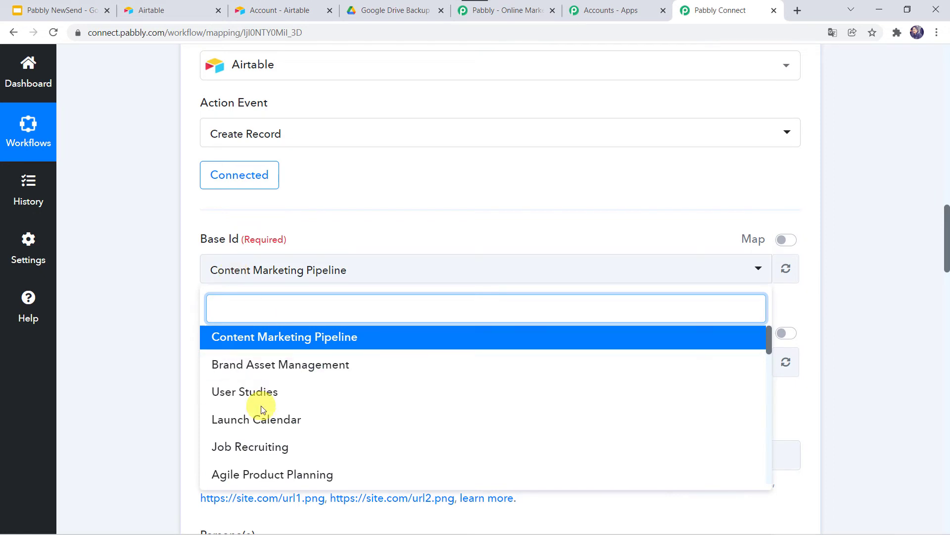
pyautogui.scroll(-4, 259, 403)
pyautogui.scroll(4, 263, 409)
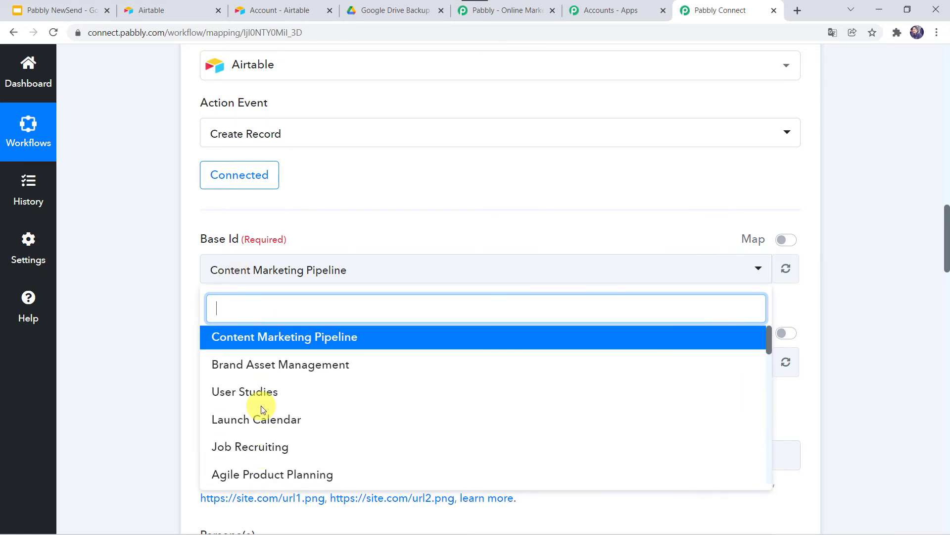
pyautogui.click(177, 11)
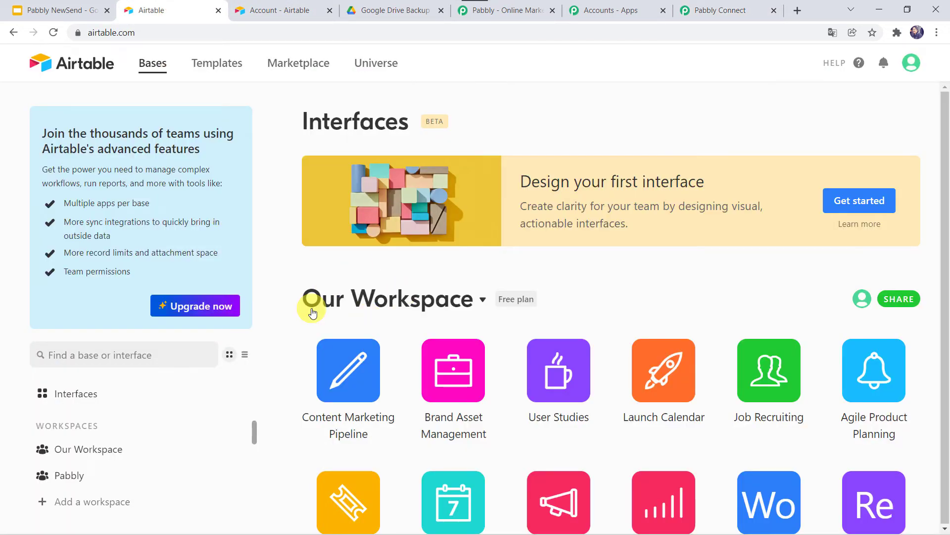
# Review the empty Backup table in the Google Drive Data base, then search Pabbly's bases for 'goo'
pyautogui.scroll(-5, 312, 311)
pyautogui.scroll(-4, 312, 311)
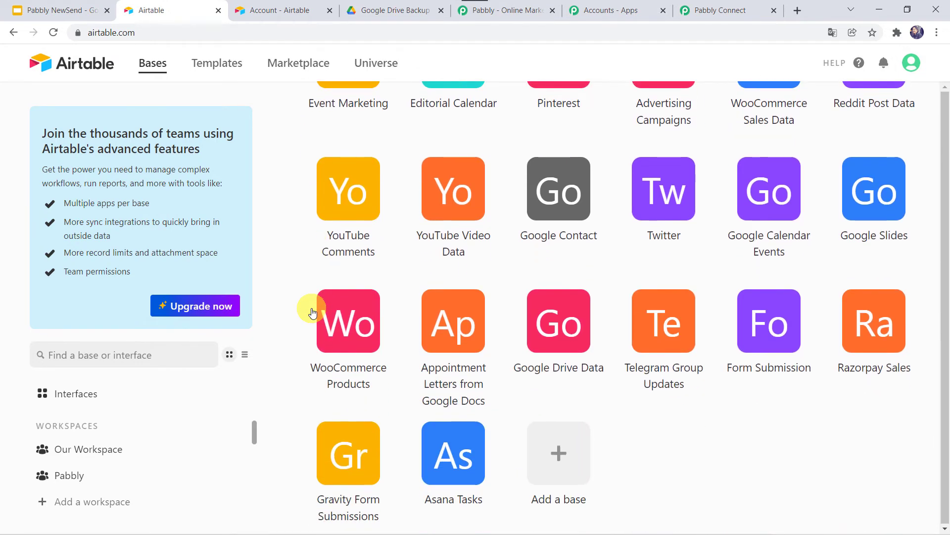
pyautogui.click(559, 340)
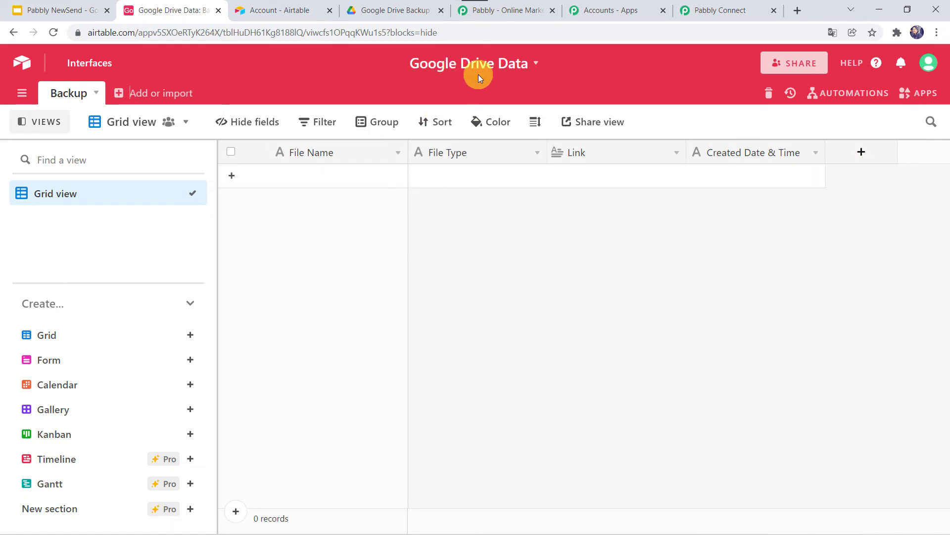
pyautogui.click(723, 13)
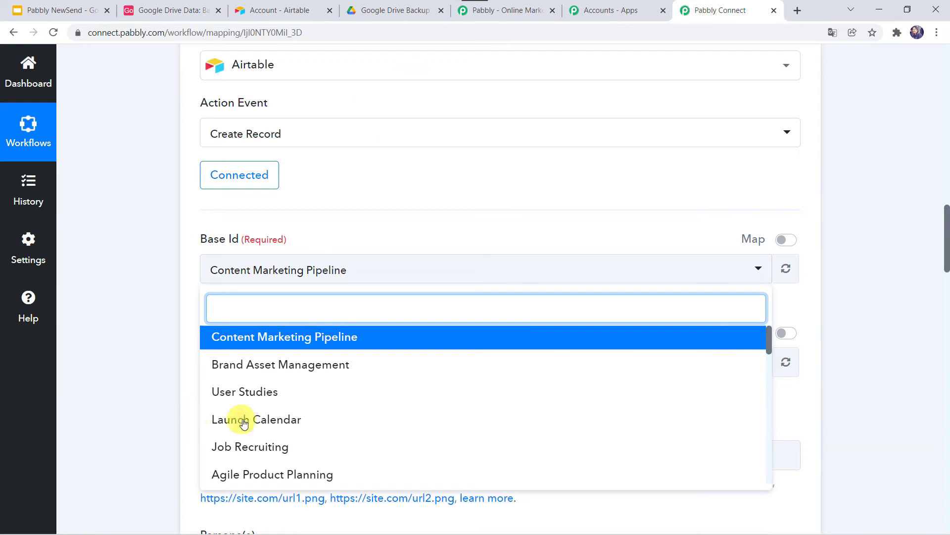
pyautogui.write('goo')
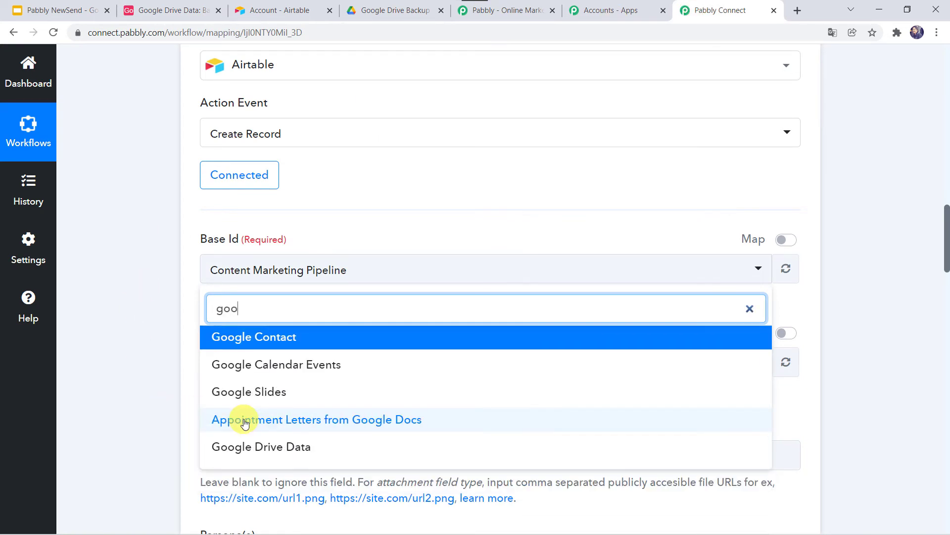
# Select base Google Drive Data and table Backup for the Create Record action
pyautogui.click(255, 447)
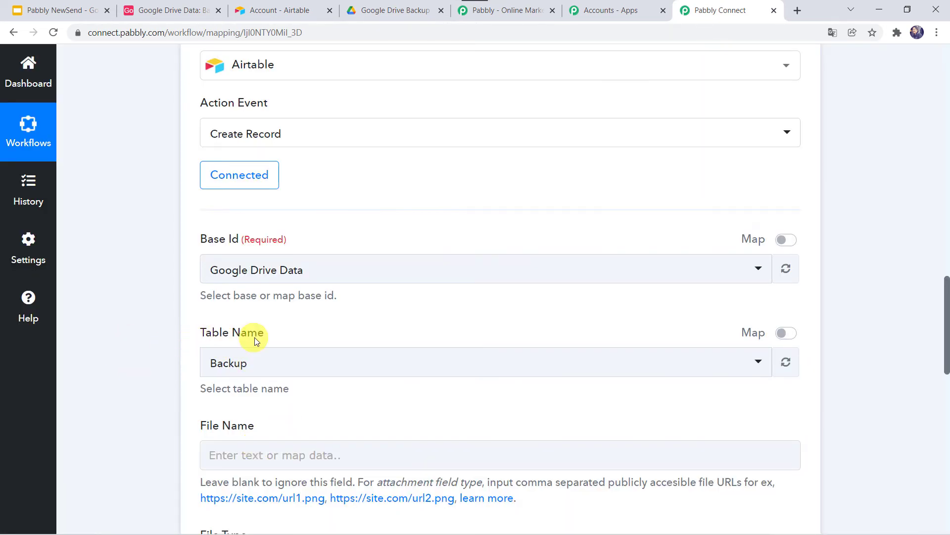
pyautogui.click(230, 372)
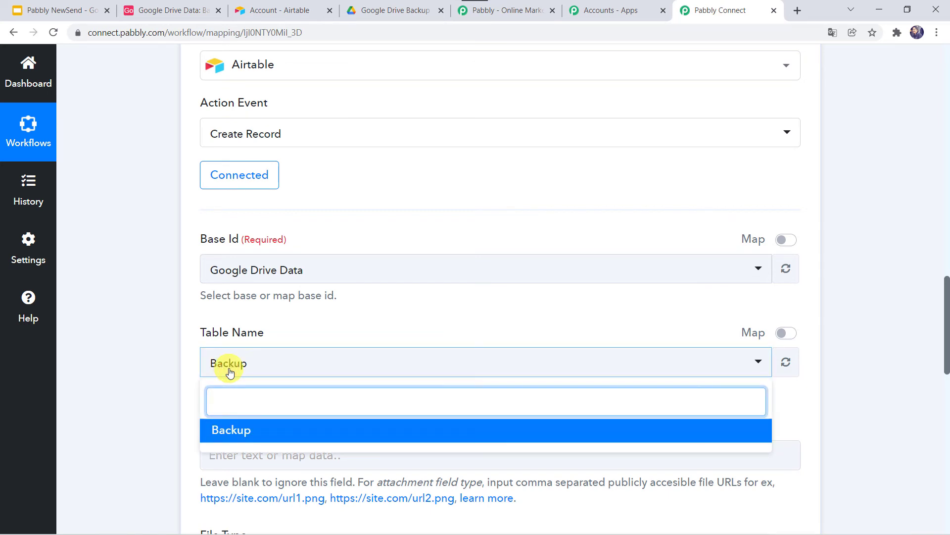
pyautogui.click(238, 433)
pyautogui.scroll(-4, 168, 399)
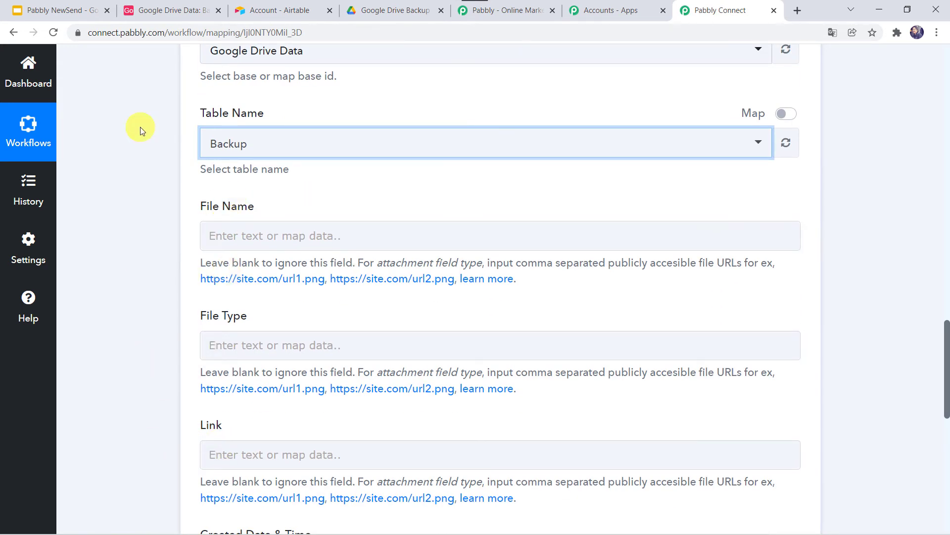
pyautogui.scroll(9, 140, 128)
pyautogui.scroll(8, 141, 129)
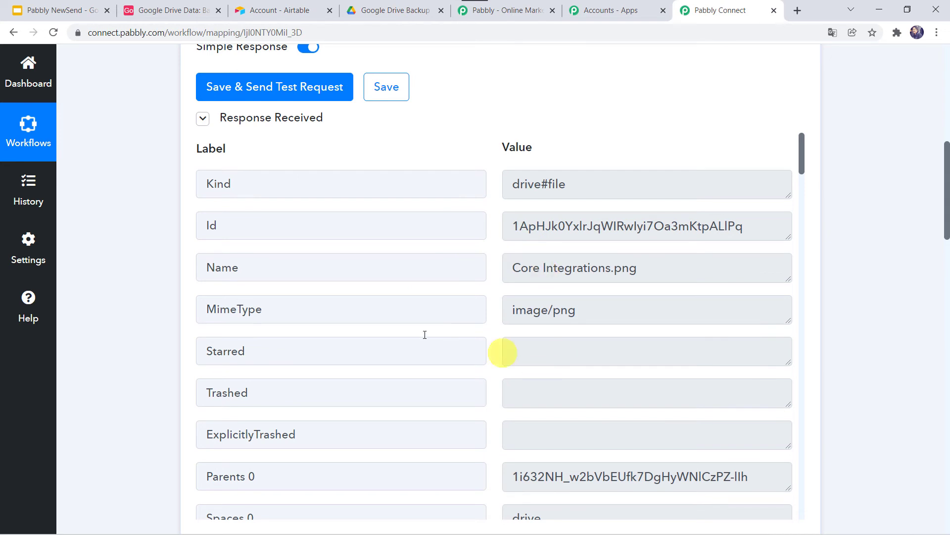
pyautogui.scroll(-18, 102, 468)
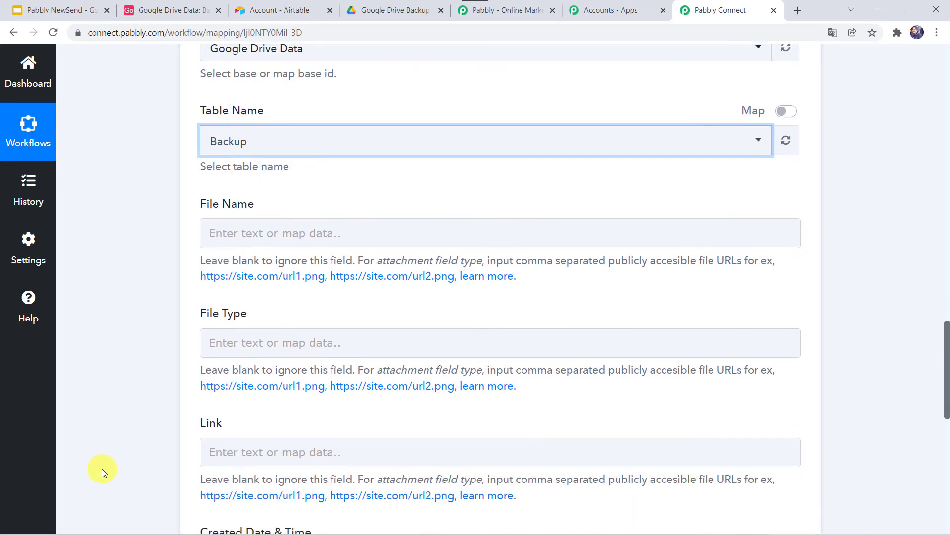
# Map the Drive file's Name into File Name and MimeType into File Type
pyautogui.click(221, 227)
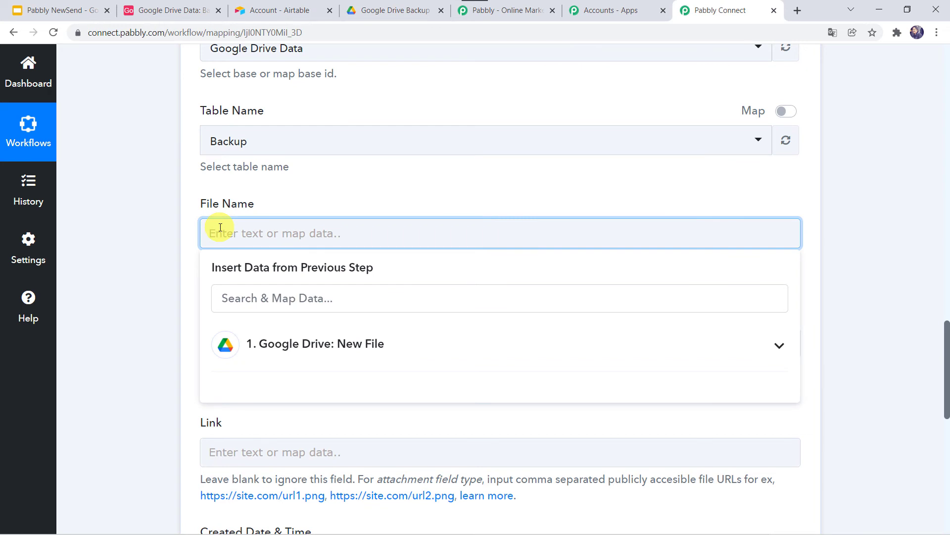
pyautogui.click(275, 345)
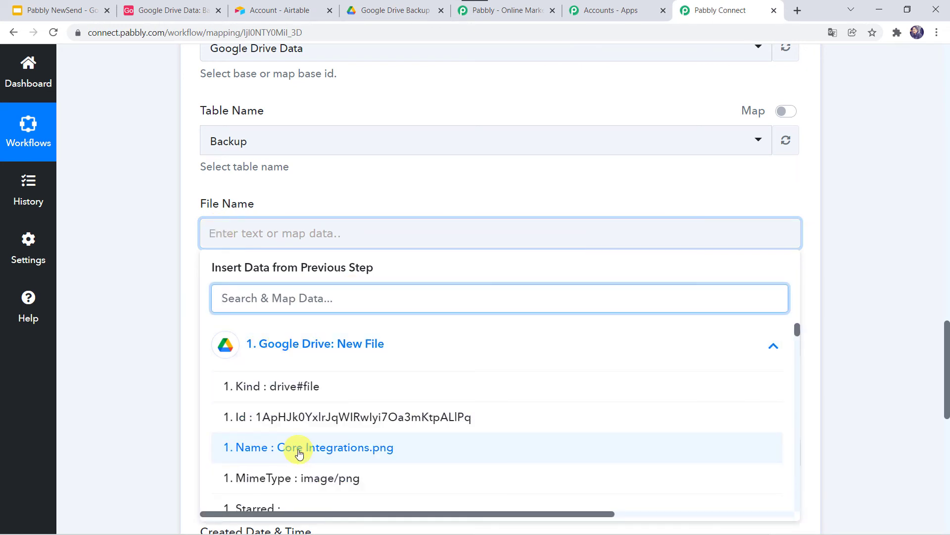
pyautogui.click(299, 454)
pyautogui.click(174, 375)
pyautogui.scroll(-2, 174, 375)
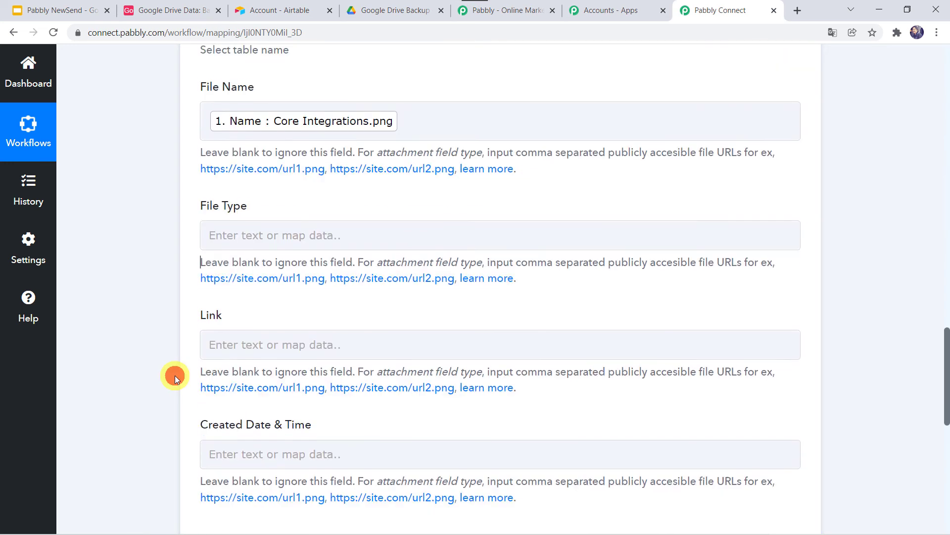
pyautogui.click(213, 227)
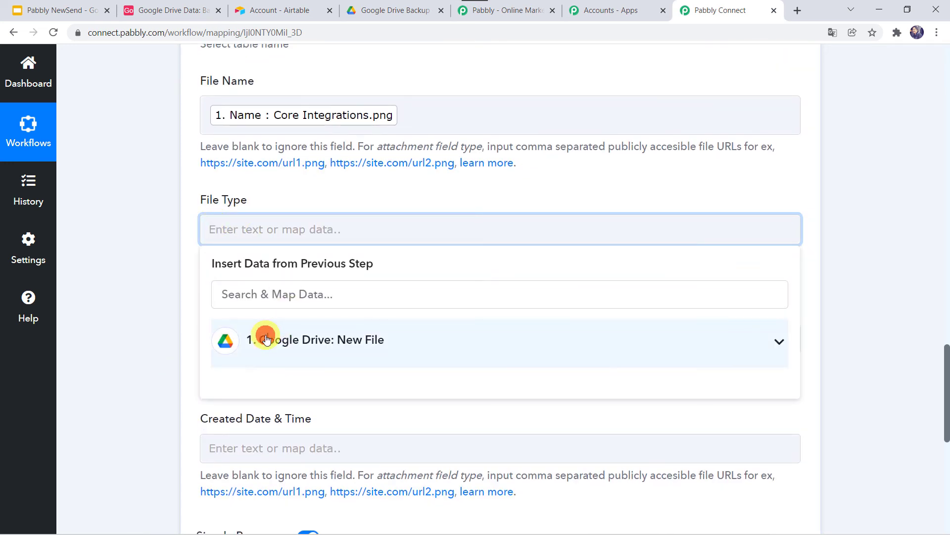
pyautogui.click(266, 339)
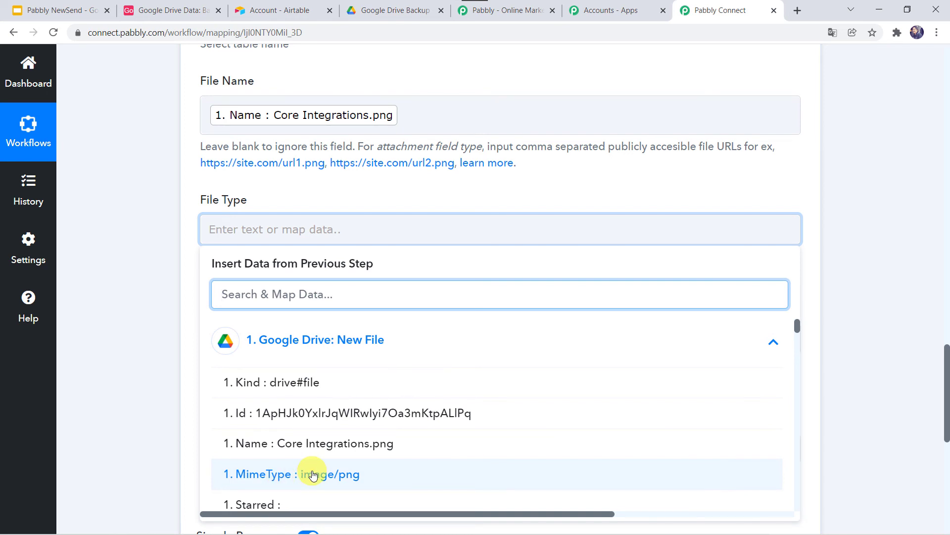
pyautogui.click(313, 474)
pyautogui.click(155, 313)
pyautogui.scroll(-2, 155, 313)
pyautogui.scroll(-1, 156, 313)
# Map WebContentLink into Link and CreatedTime into Created Date & Time
pyautogui.click(227, 218)
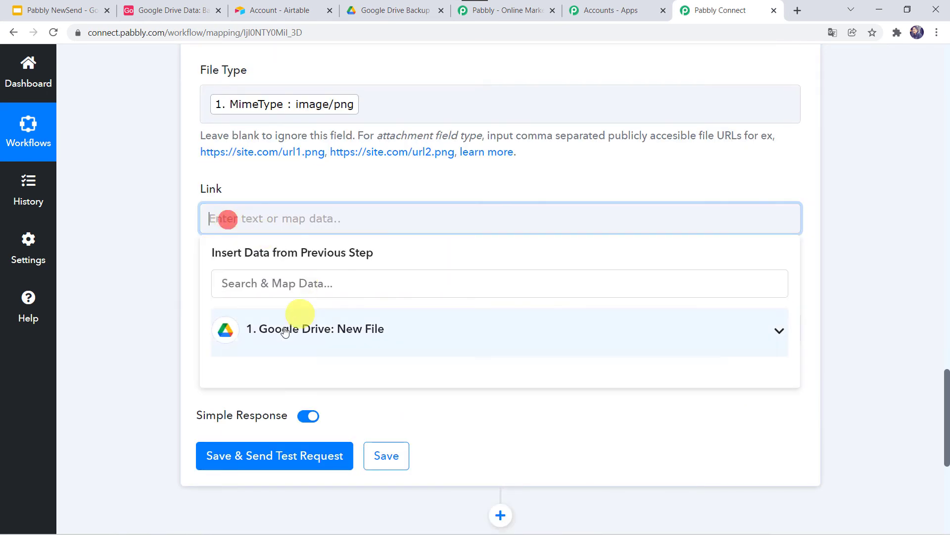
pyautogui.click(269, 330)
pyautogui.scroll(-3, 290, 396)
pyautogui.scroll(-3, 292, 396)
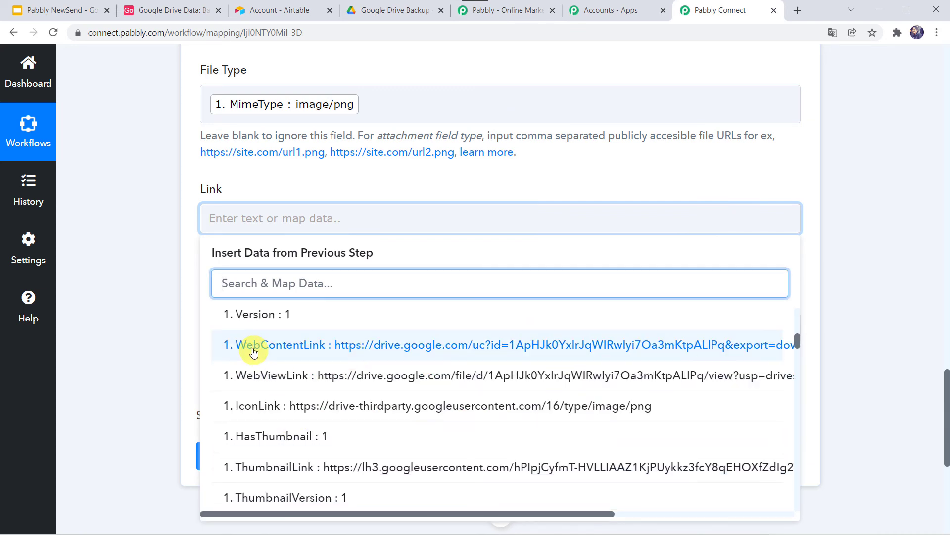
pyautogui.click(318, 346)
pyautogui.click(172, 307)
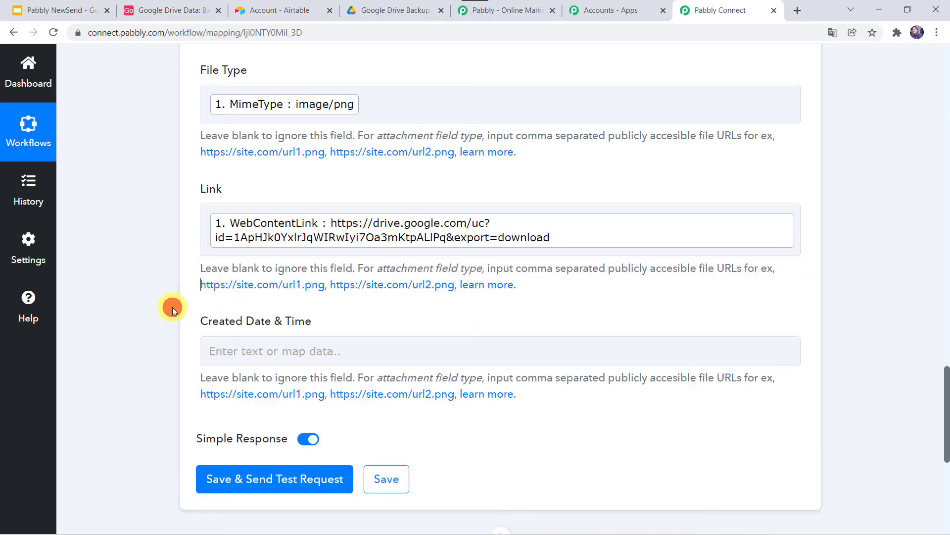
pyautogui.scroll(-2, 172, 307)
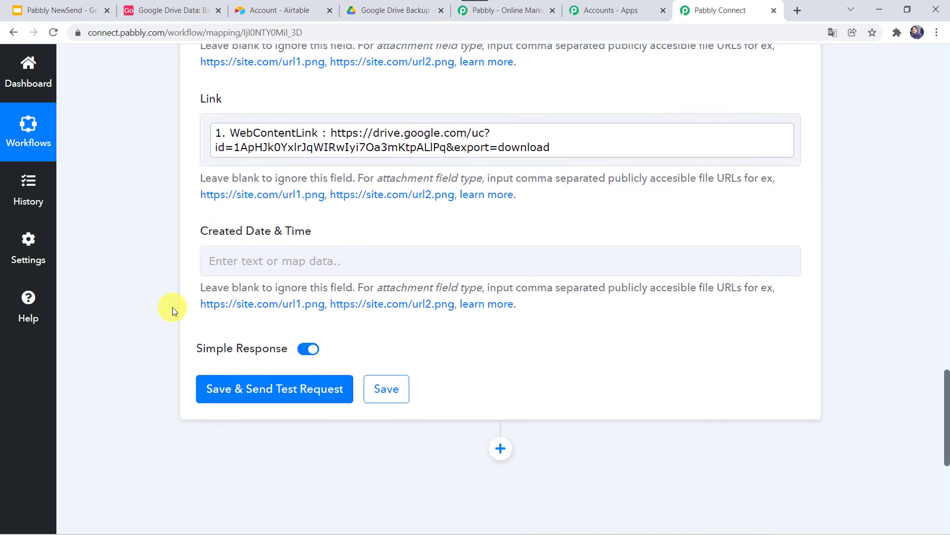
pyautogui.click(222, 262)
pyautogui.click(275, 370)
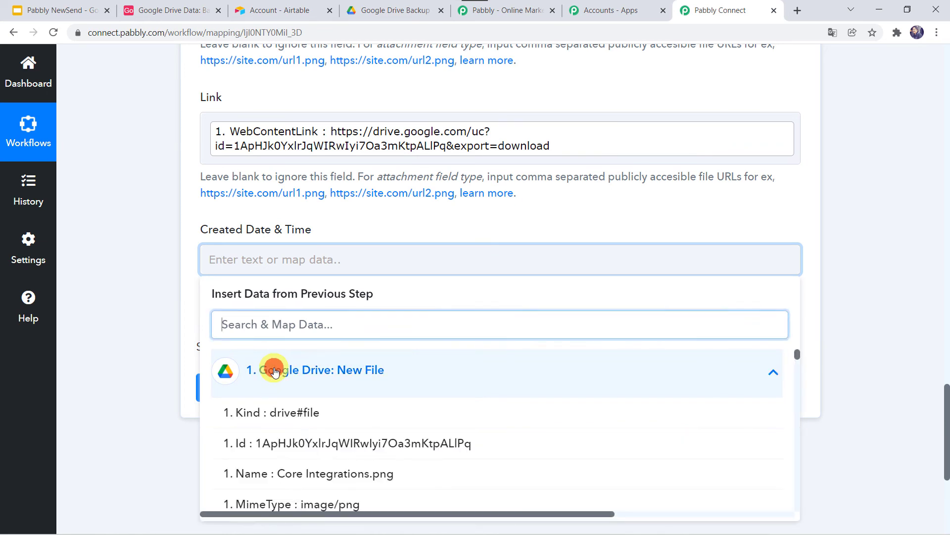
pyautogui.scroll(-6, 308, 448)
pyautogui.scroll(-5, 308, 454)
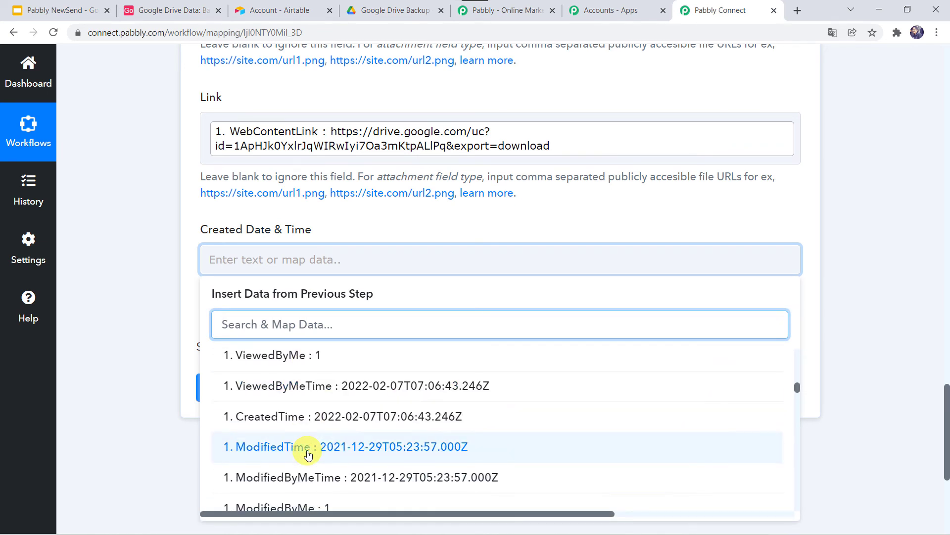
pyautogui.click(267, 417)
pyautogui.click(152, 268)
pyautogui.scroll(3, 152, 268)
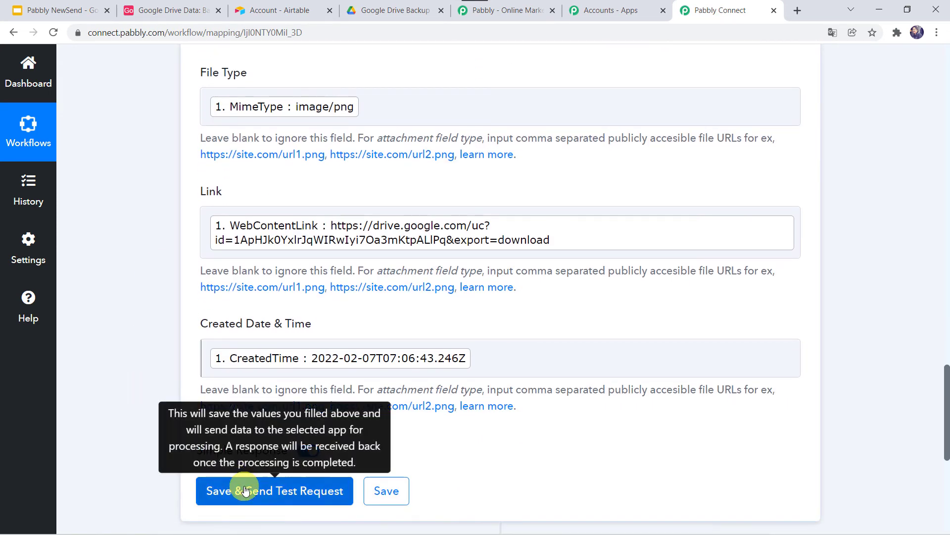
# Send a test record for Core Integrations.png to Airtable and review the returned record fields
pyautogui.click(246, 491)
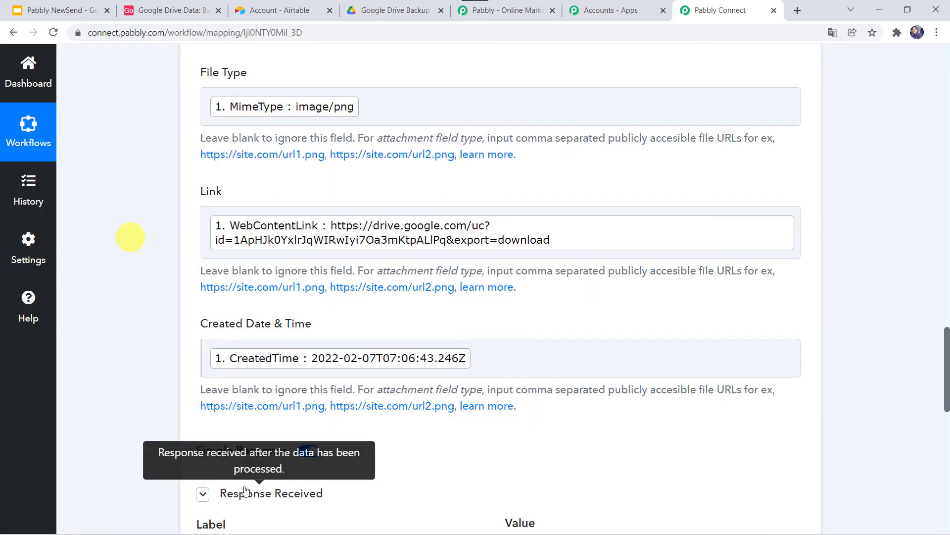
pyautogui.scroll(-3, 188, 446)
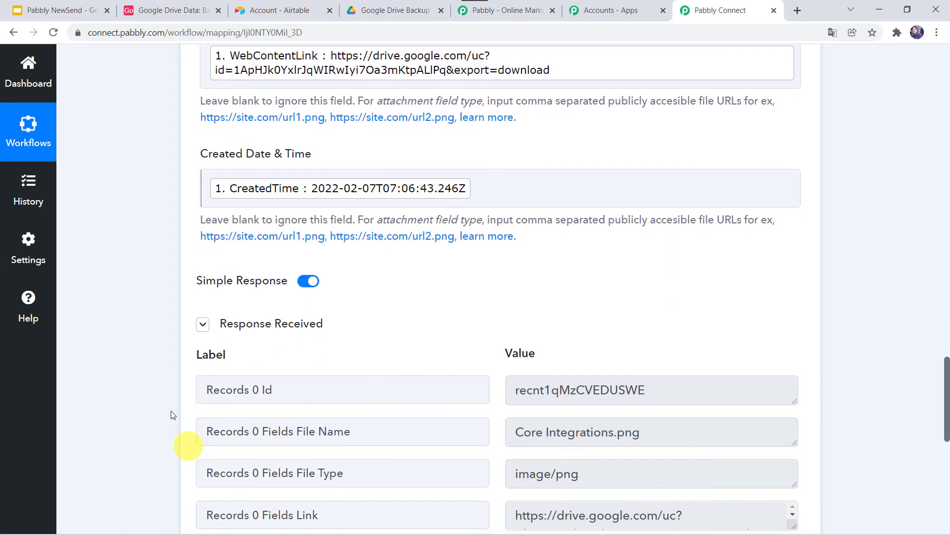
pyautogui.scroll(-4, 90, 412)
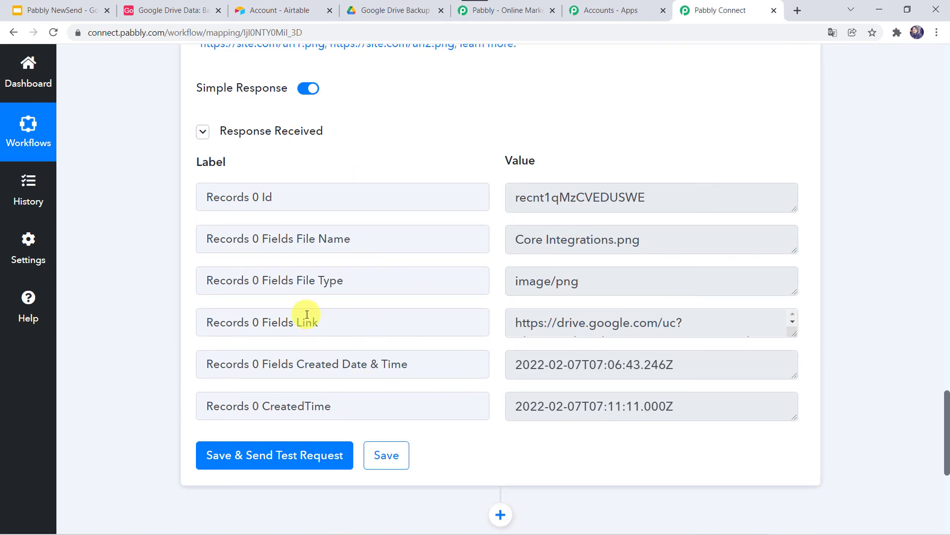
pyautogui.click(286, 13)
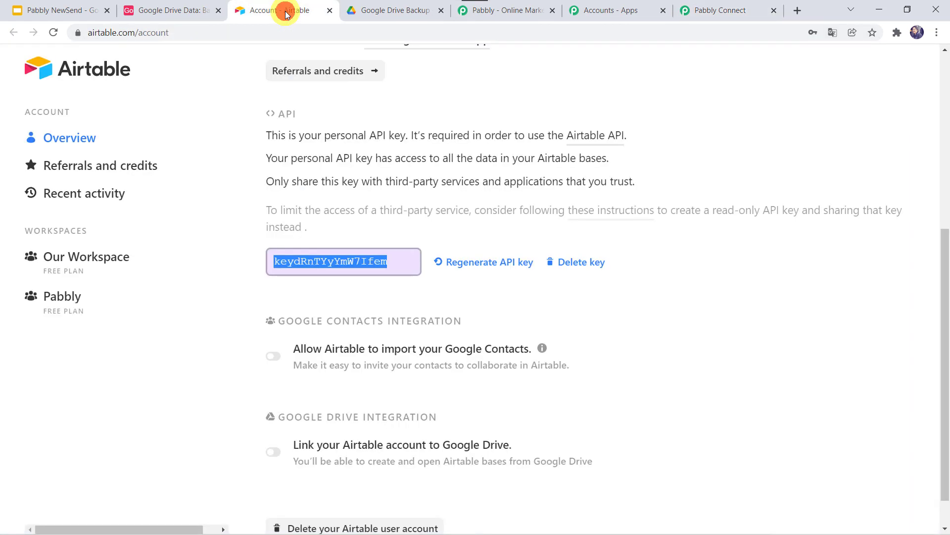
# View the Backup table in Airtable to confirm the Core Integrations.png row
pyautogui.click(165, 10)
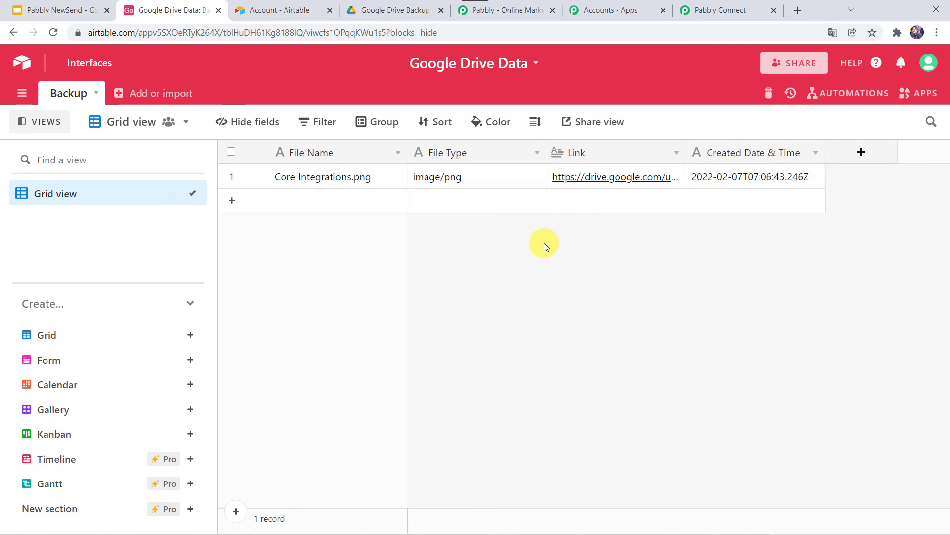
# Save the Airtable action step in Pabbly Connect and acknowledge the success confirmation
pyautogui.click(711, 5)
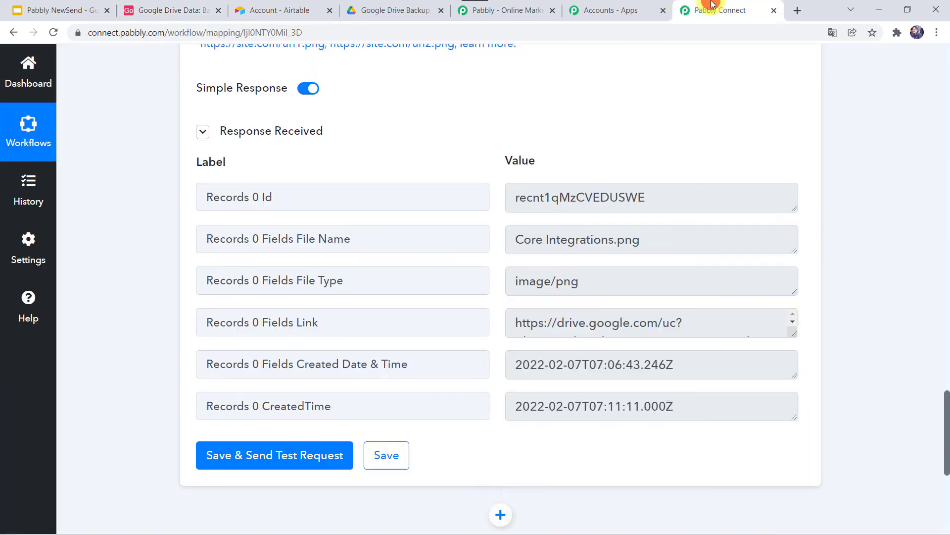
pyautogui.click(379, 454)
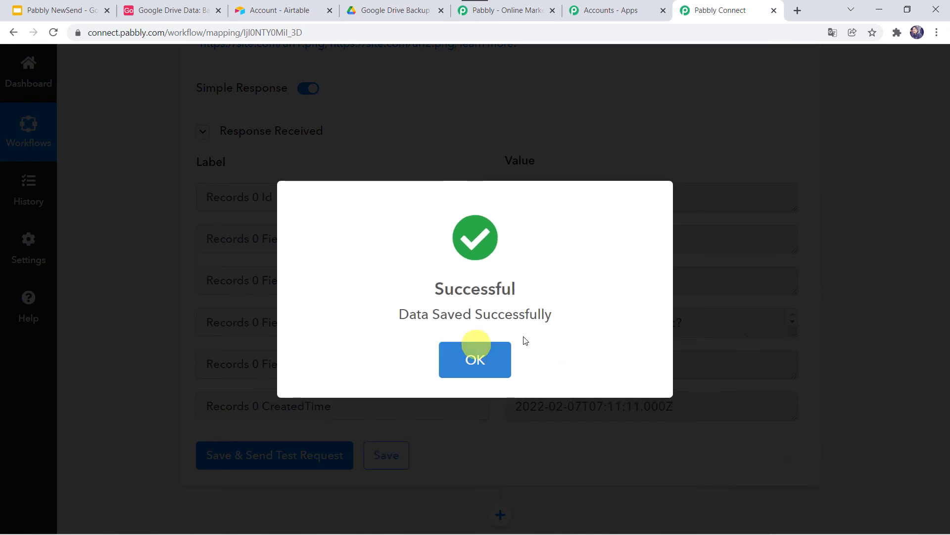
pyautogui.click(476, 349)
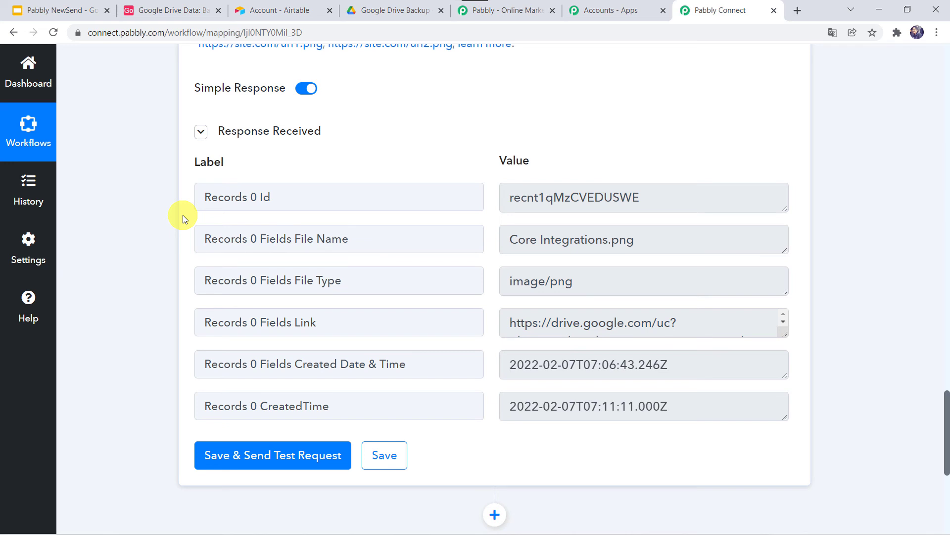
# Upload New Integrations.gif into the Google Drive Backup folder beside Core Integrations.png
pyautogui.click(375, 12)
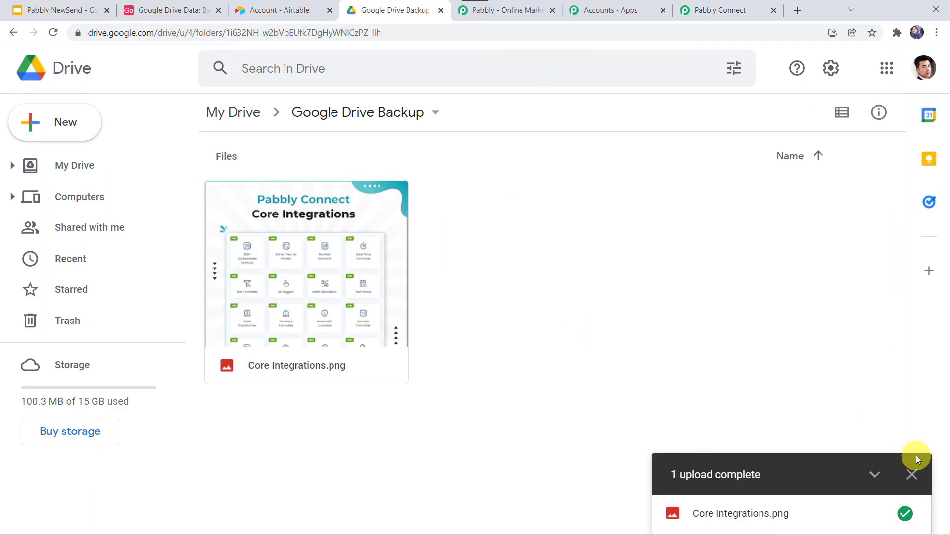
pyautogui.click(910, 475)
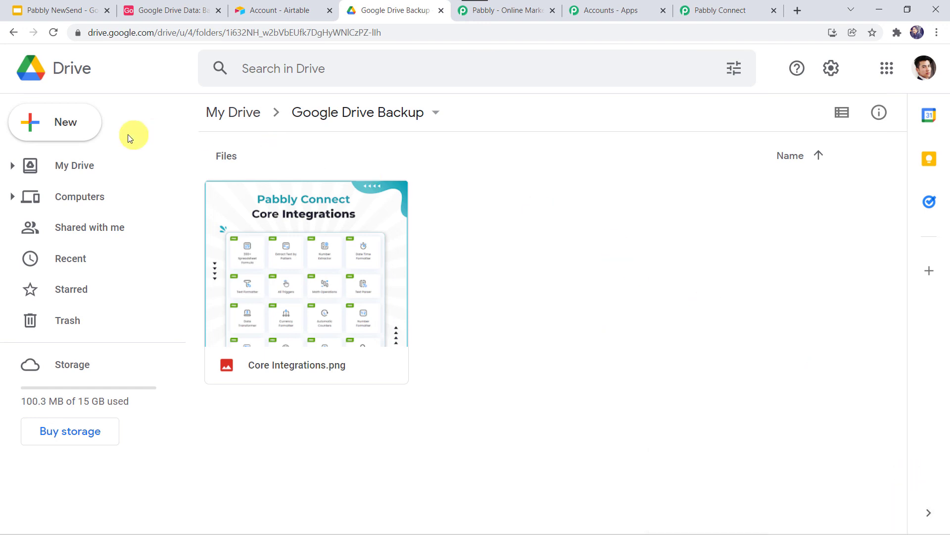
pyautogui.click(50, 121)
pyautogui.click(59, 166)
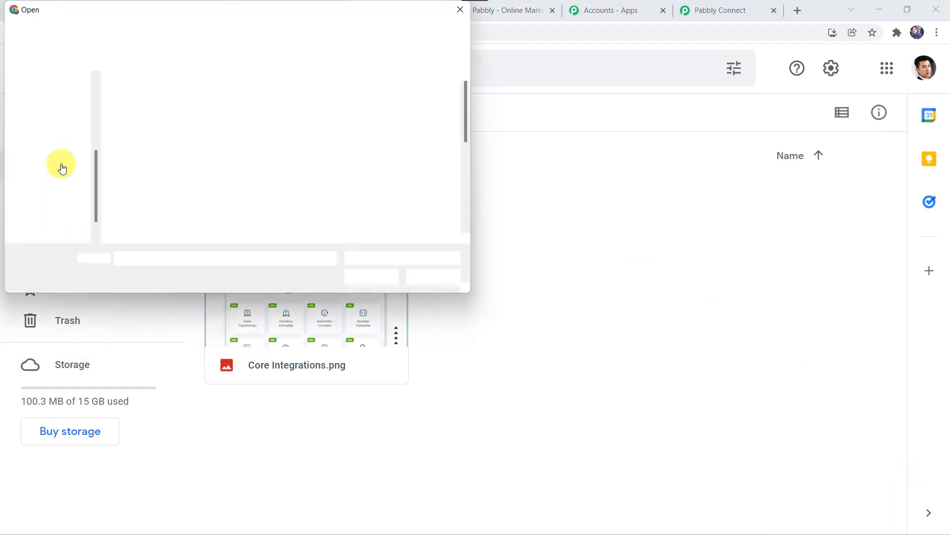
pyautogui.scroll(-8, 266, 166)
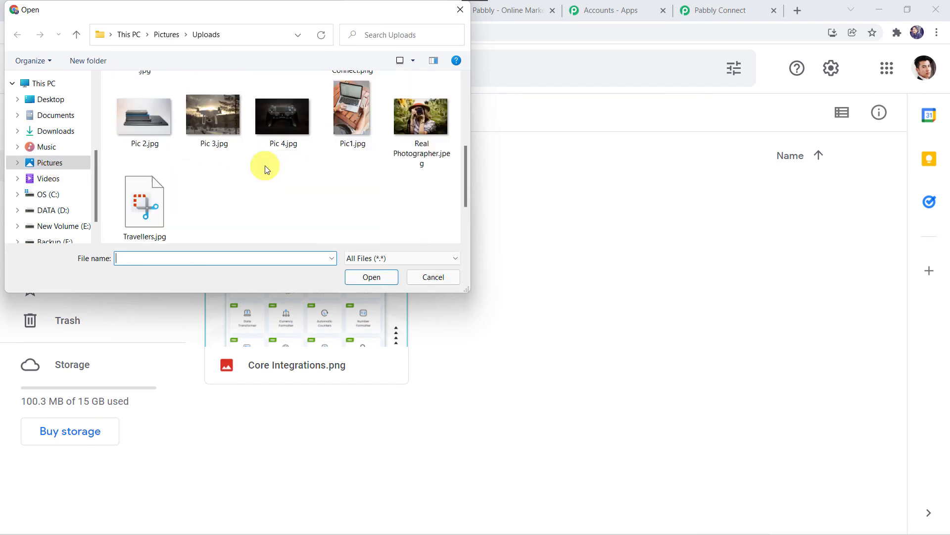
pyautogui.scroll(3, 266, 165)
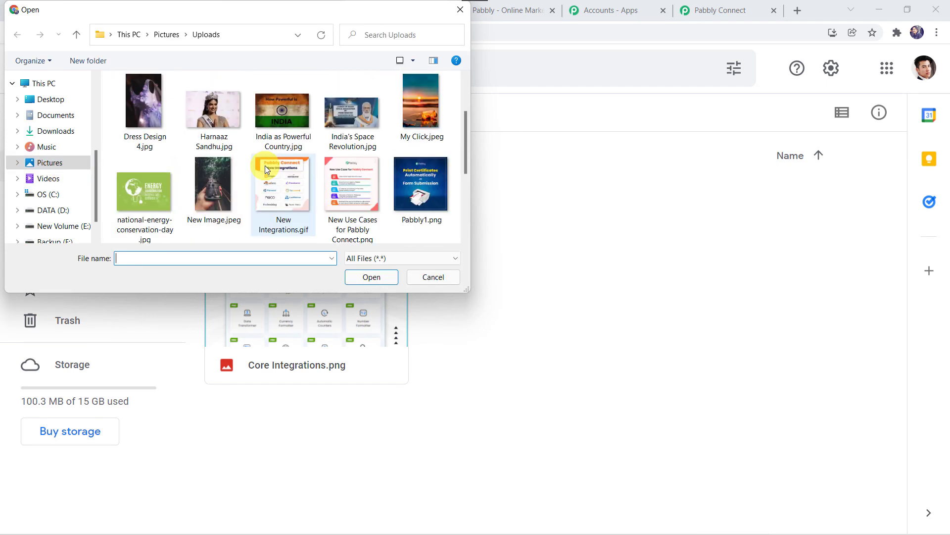
pyautogui.doubleClick(278, 206)
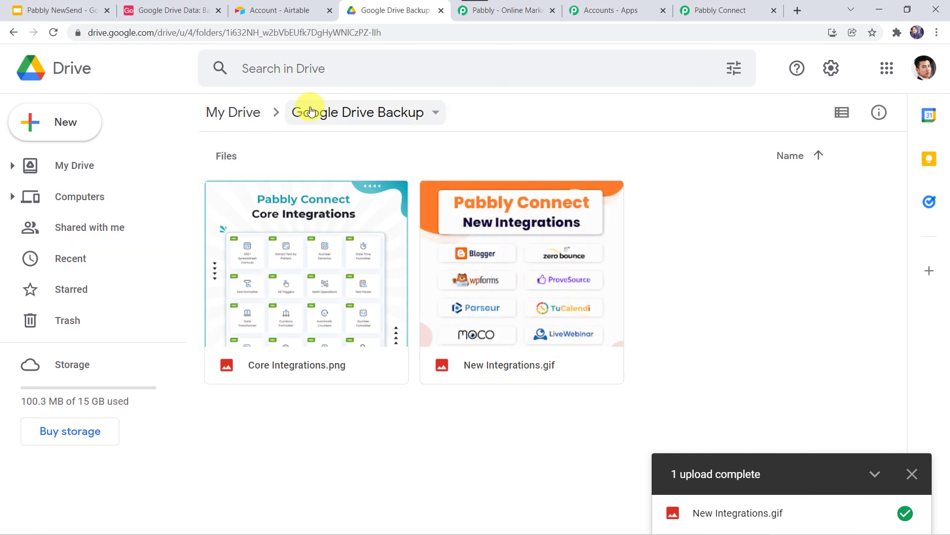
pyautogui.click(178, 11)
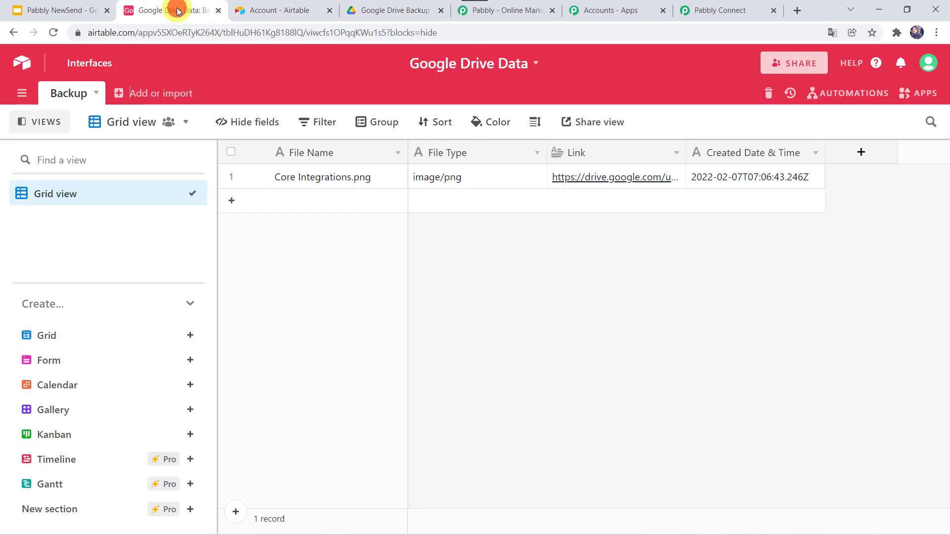
# Reload the Airtable Backup table to show the new New Integrations.gif row, type image/gif
pyautogui.click(56, 30)
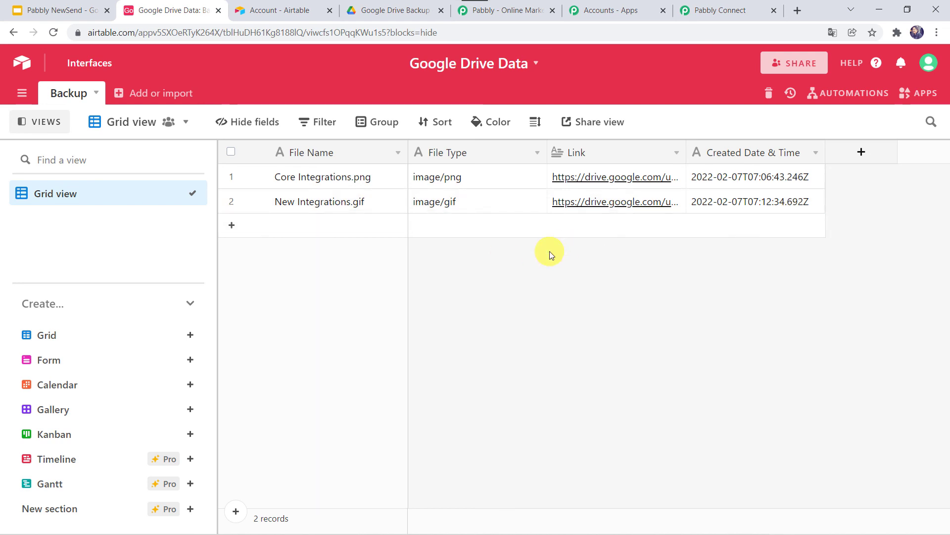
# Collapse the Airtable action and Google Drive New File trigger blocks in the workflow editor
pyautogui.click(704, 6)
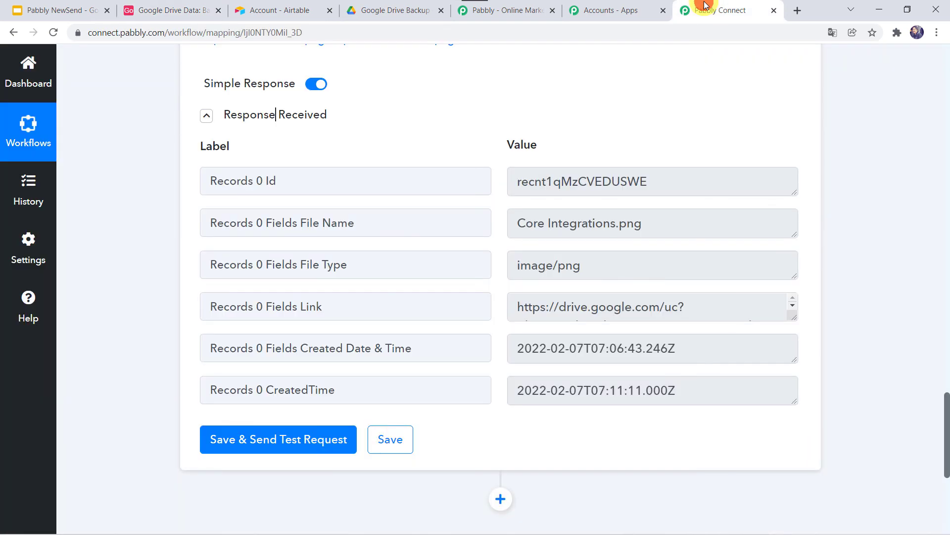
pyautogui.scroll(20, 126, 169)
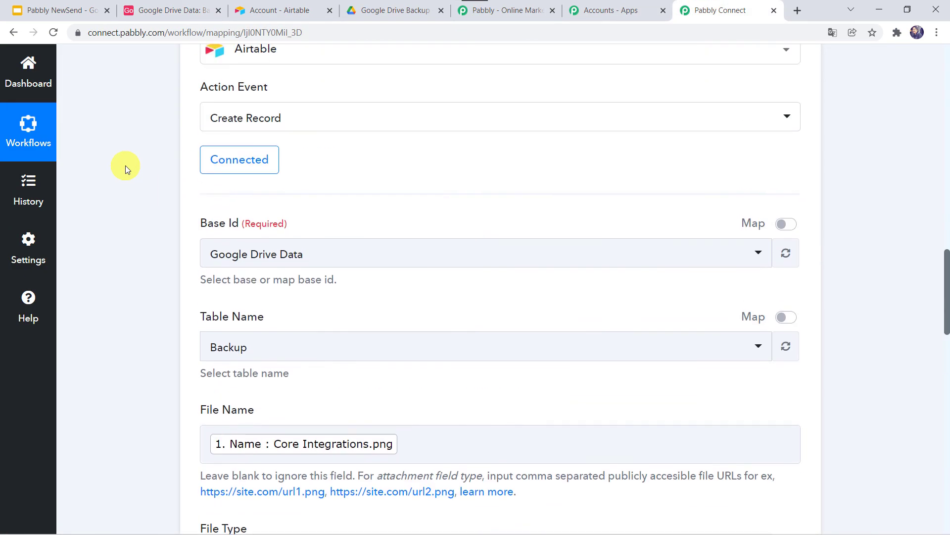
pyautogui.scroll(1, 424, 302)
pyautogui.click(409, 286)
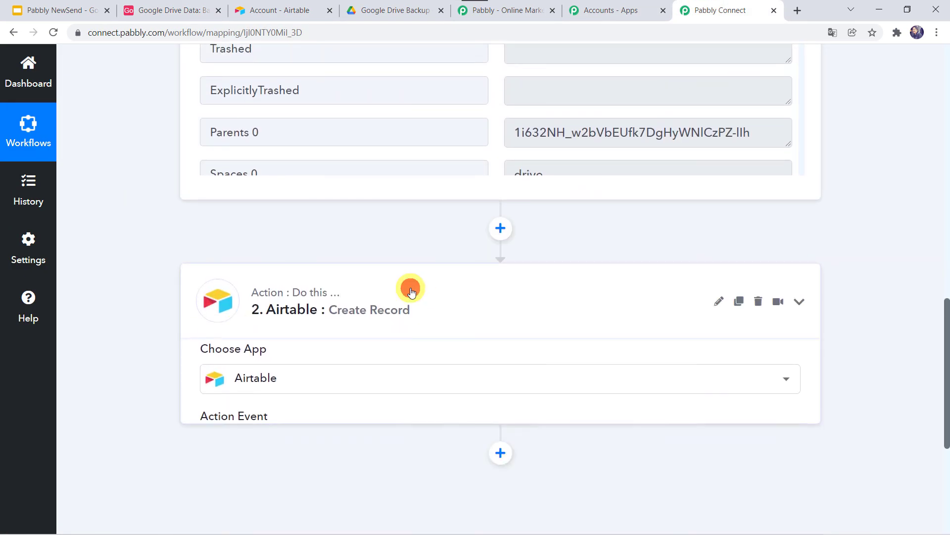
pyautogui.scroll(8, 411, 292)
pyautogui.scroll(10, 411, 292)
pyautogui.click(410, 256)
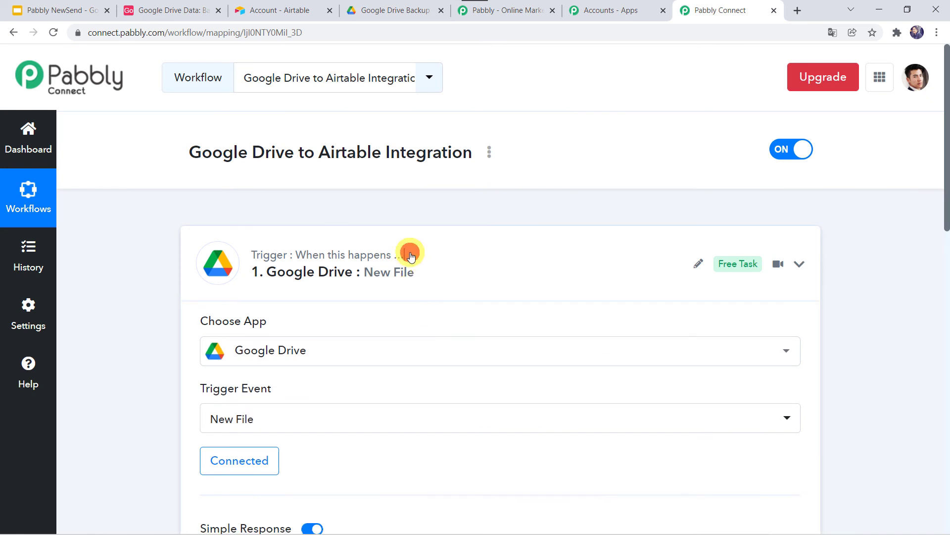